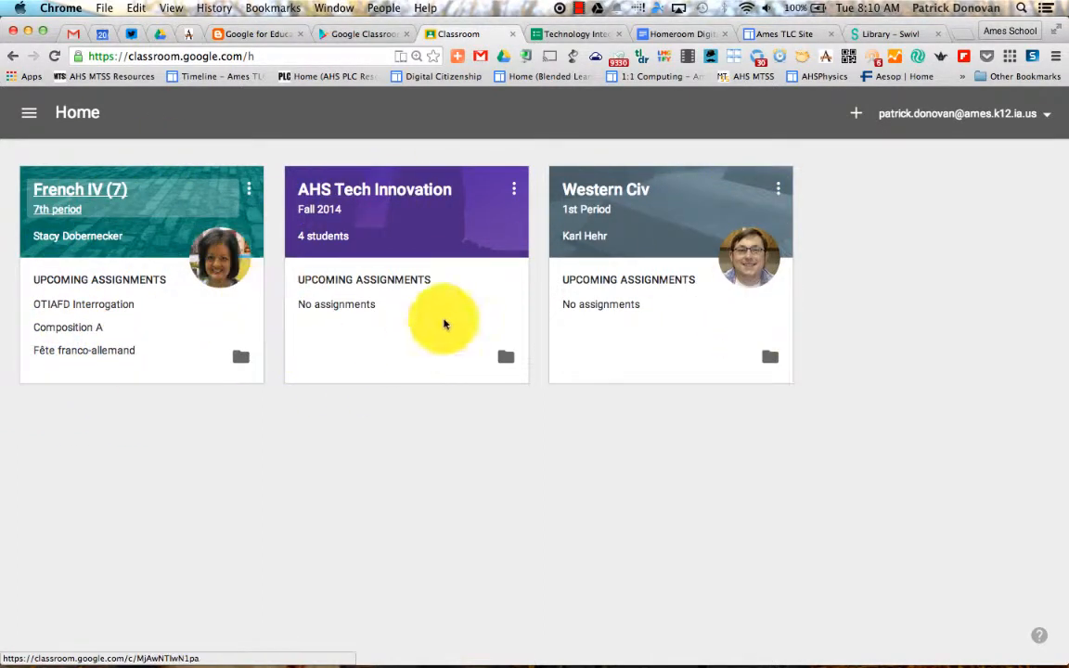
Step: Create a new class named "Test Class 3" with the section left blank
left_click(860, 118)
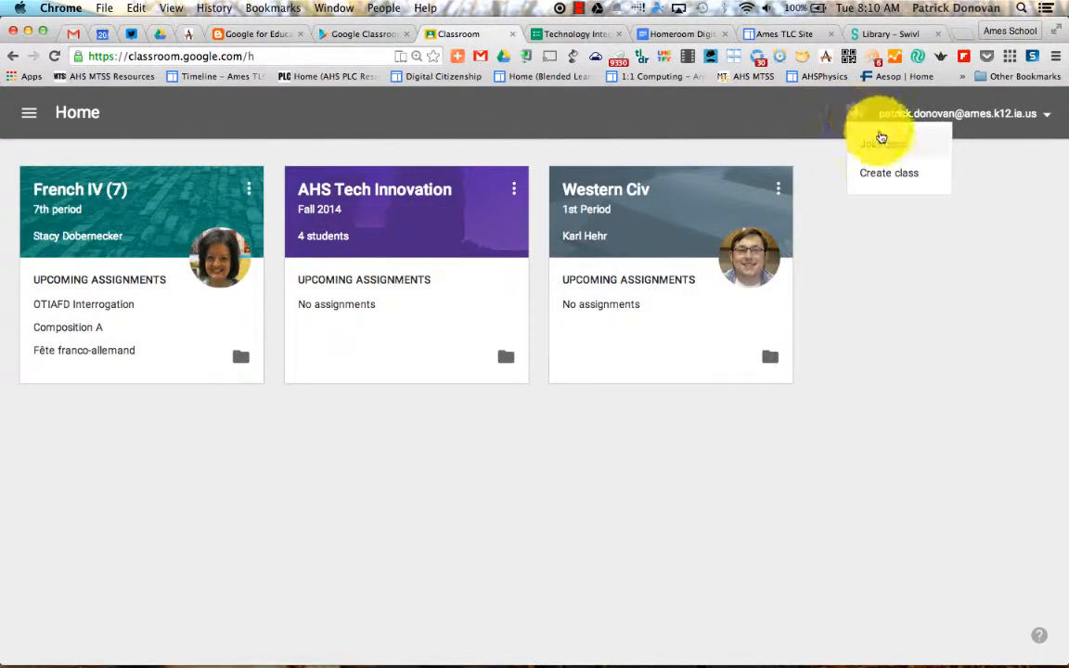
left_click(893, 173)
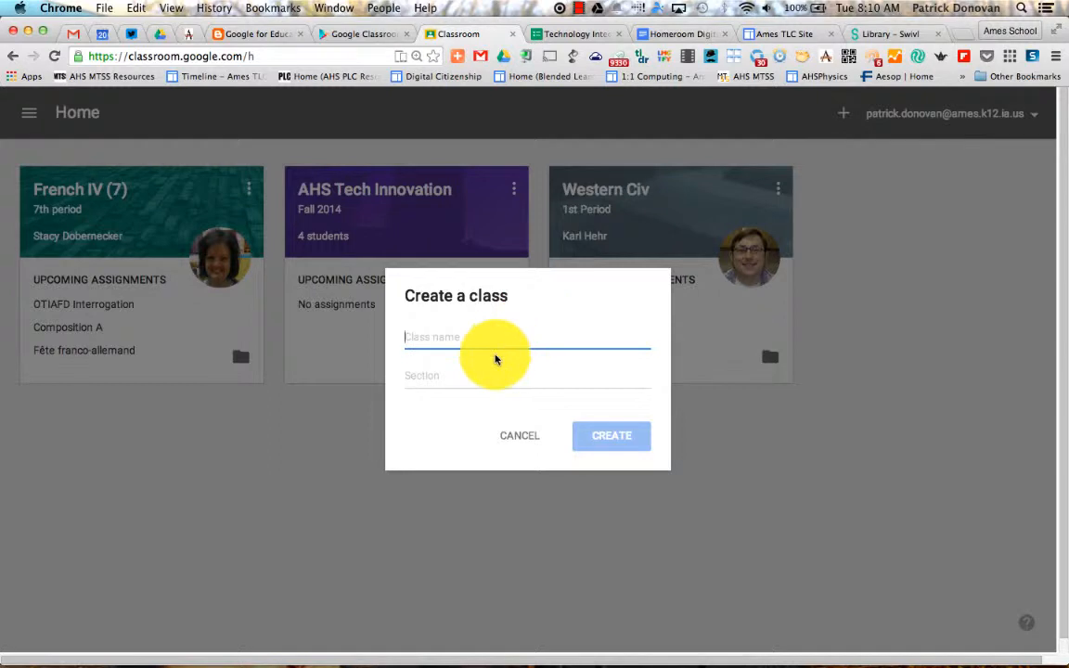
type("Test Class 3")
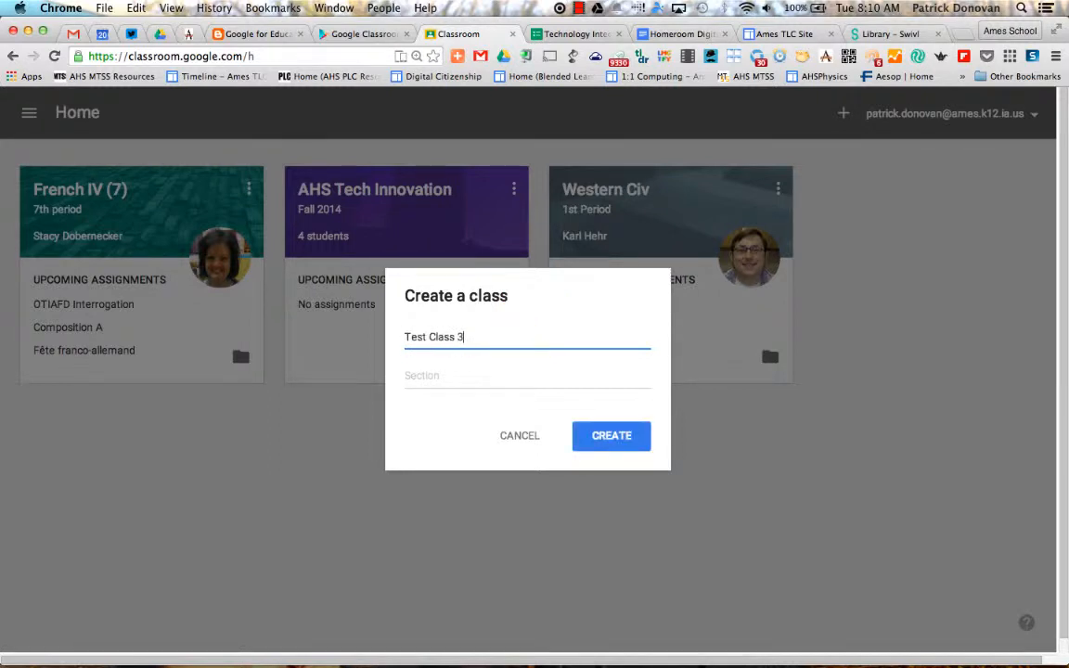
left_click(418, 378)
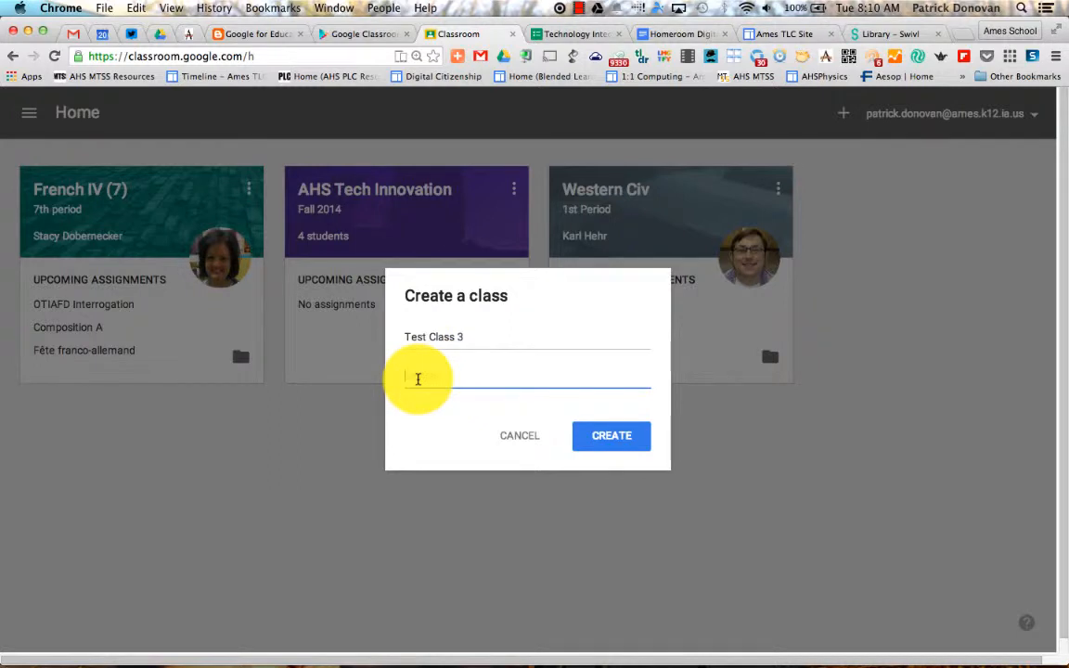
left_click(631, 440)
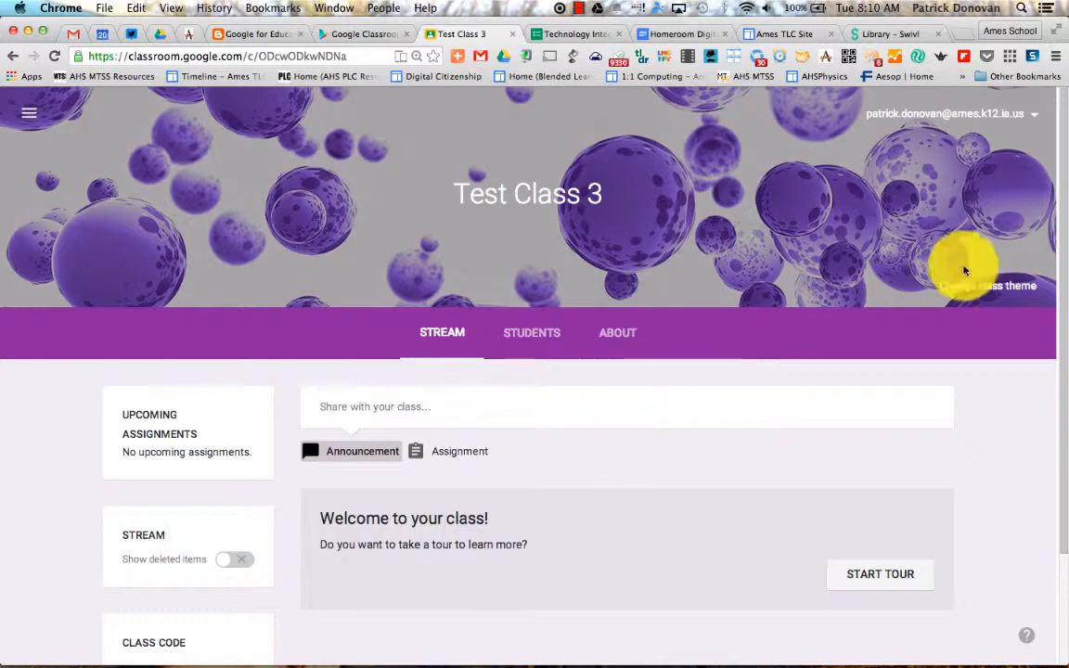
Step: Change the class theme to the gallery image of a person shining a light beam into a purple starry sky
left_click(1002, 290)
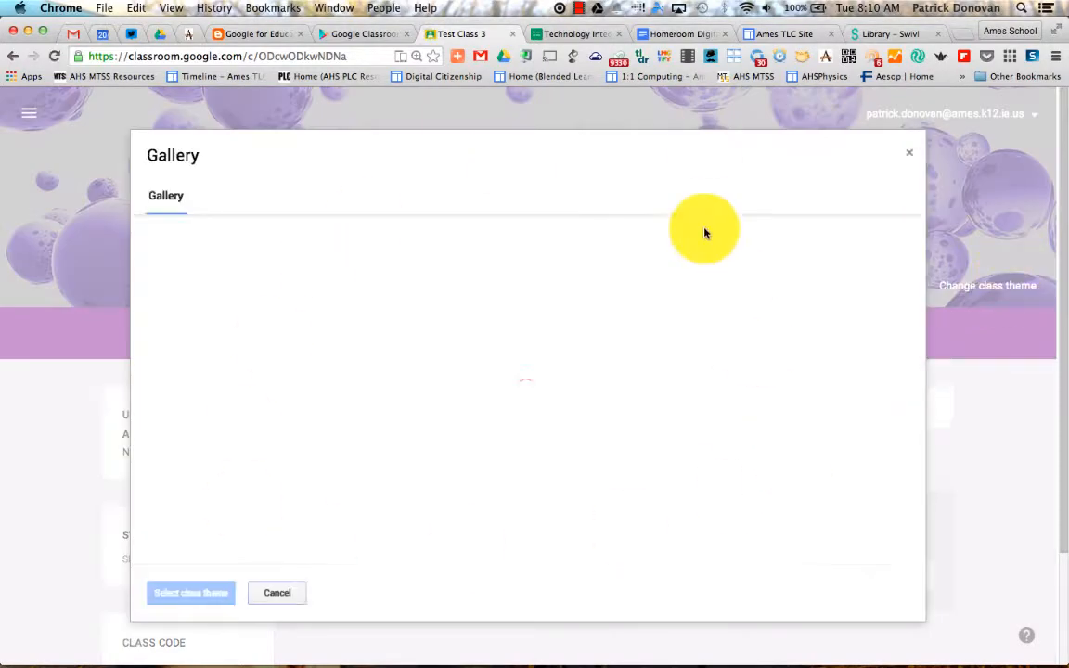
scroll(615, 425, "down", 10)
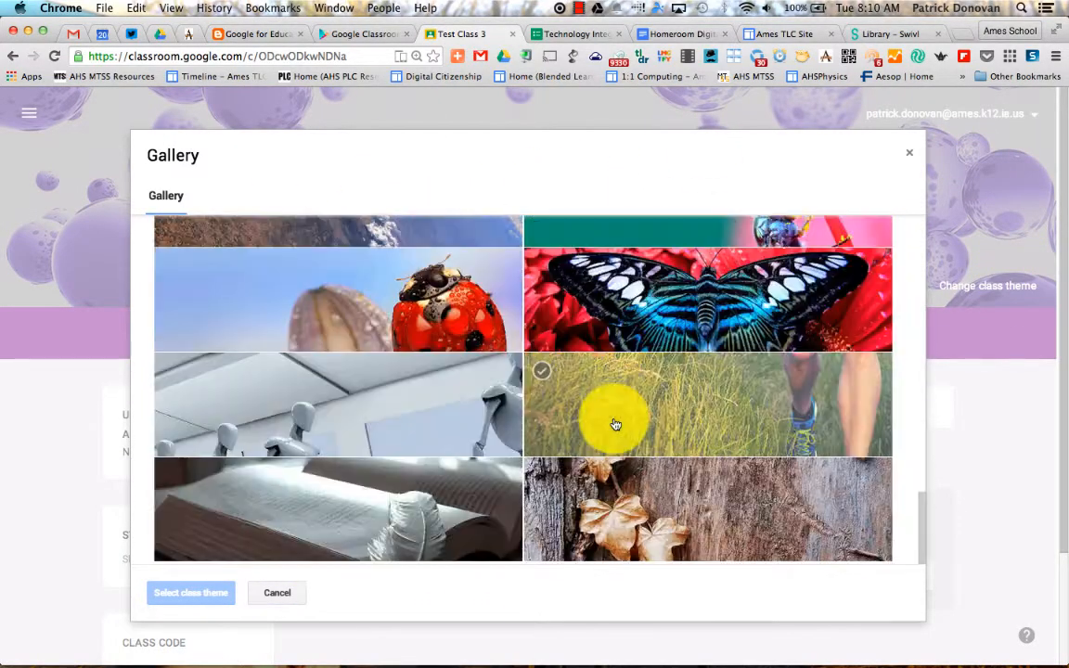
scroll(615, 425, "up", 10)
scroll(615, 425, "down", 3)
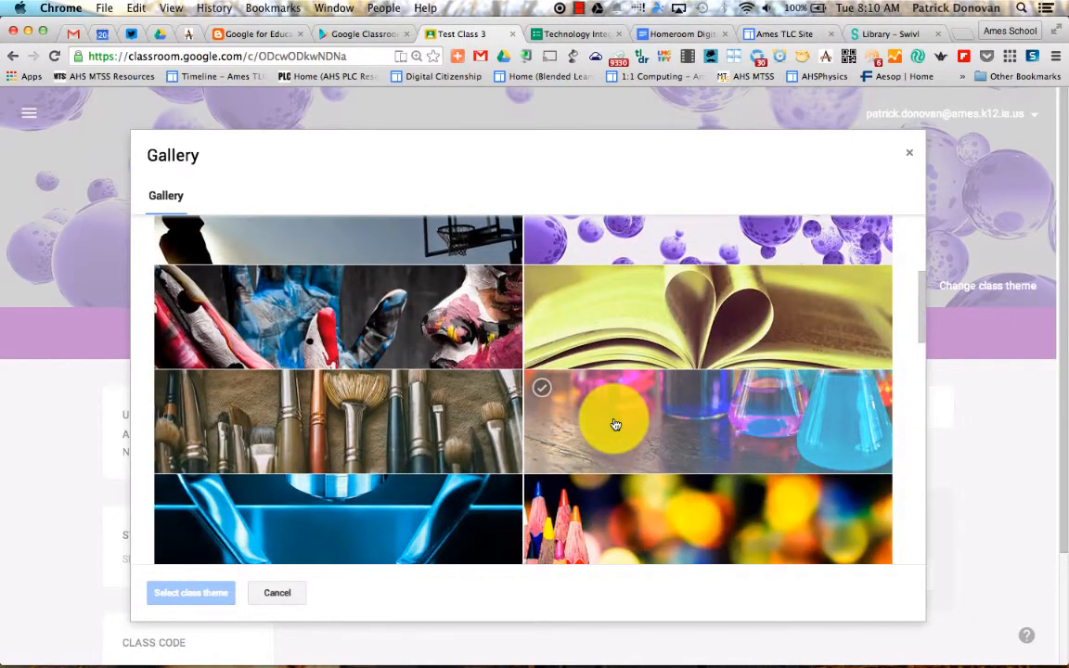
scroll(615, 425, "down", 10)
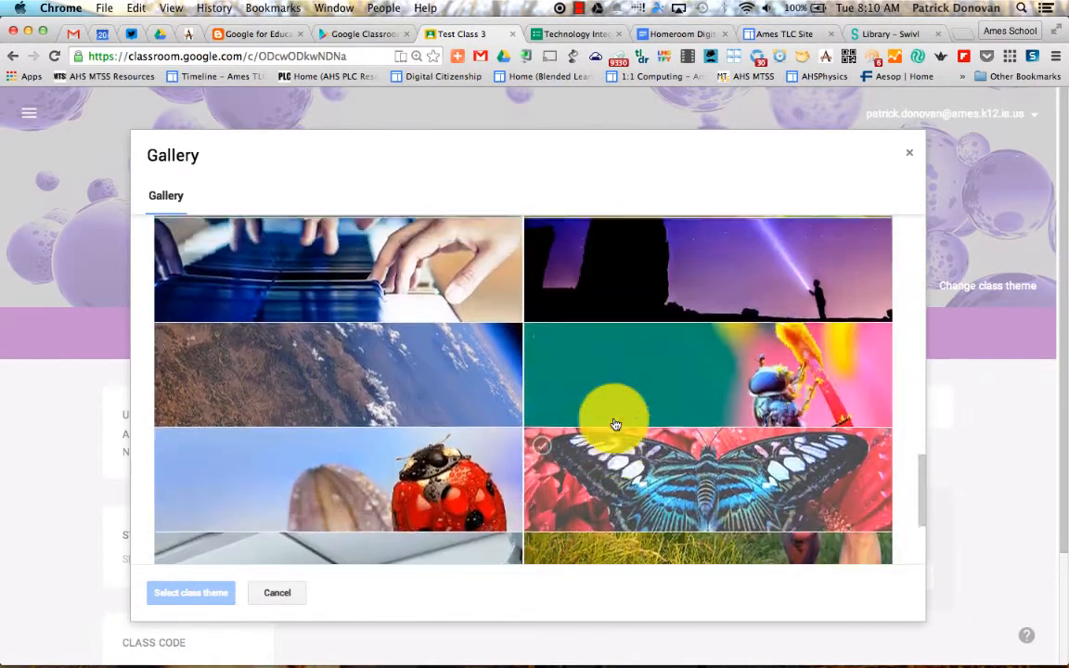
scroll(622, 371, "up", 2)
left_click(625, 321)
left_click(169, 597)
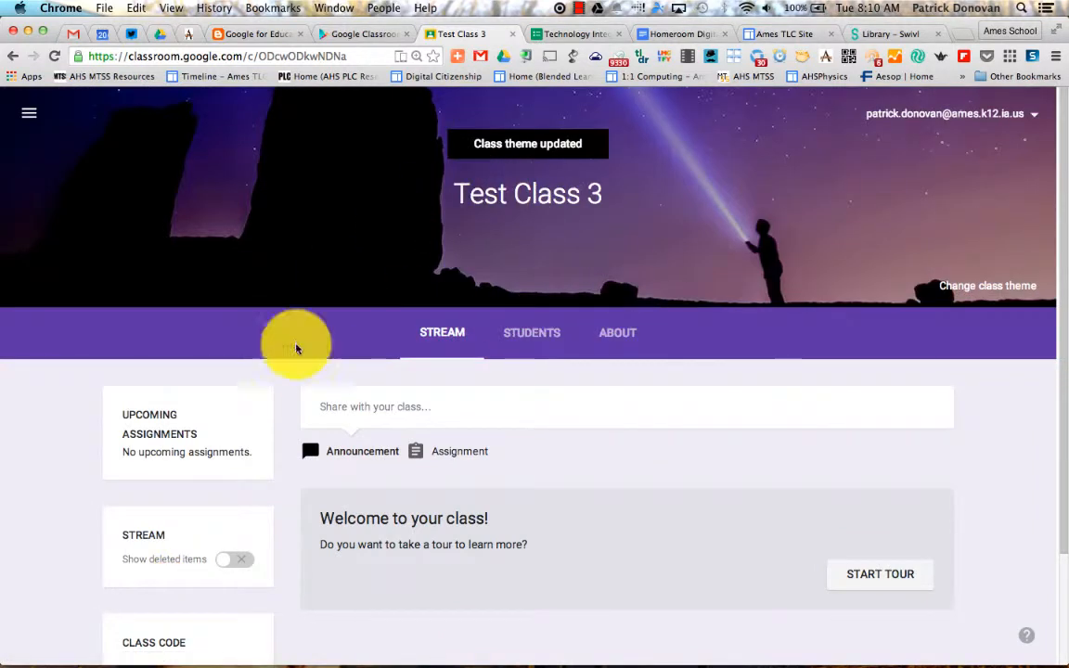
Step: Look through the class's stream, Students and About pages, and return to the stream
scroll(263, 455, "down", 3)
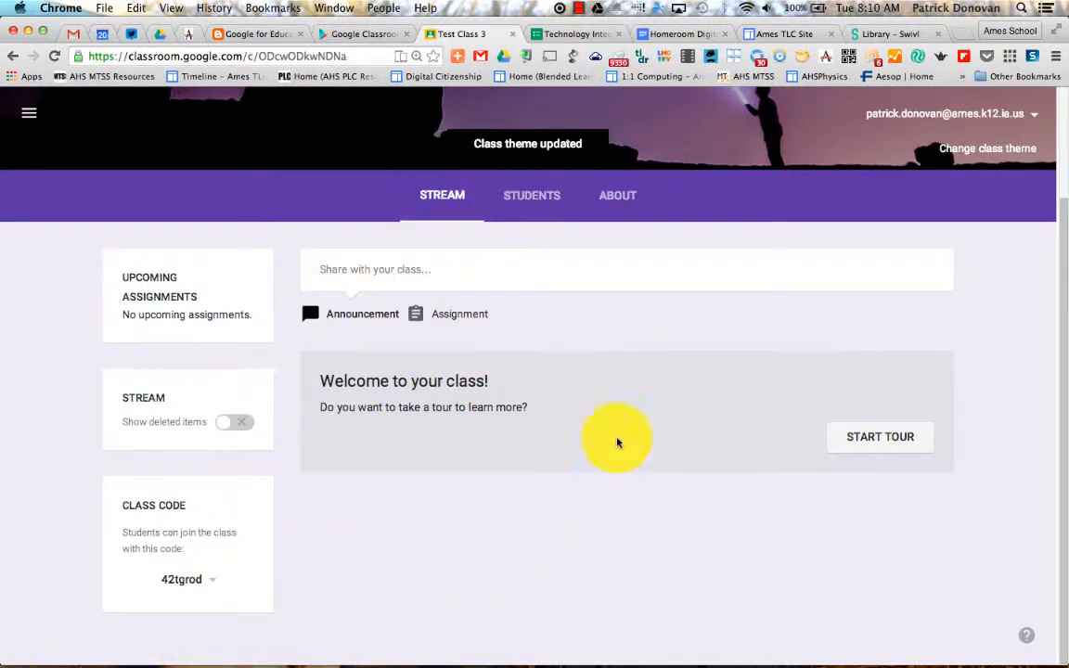
left_click(538, 198)
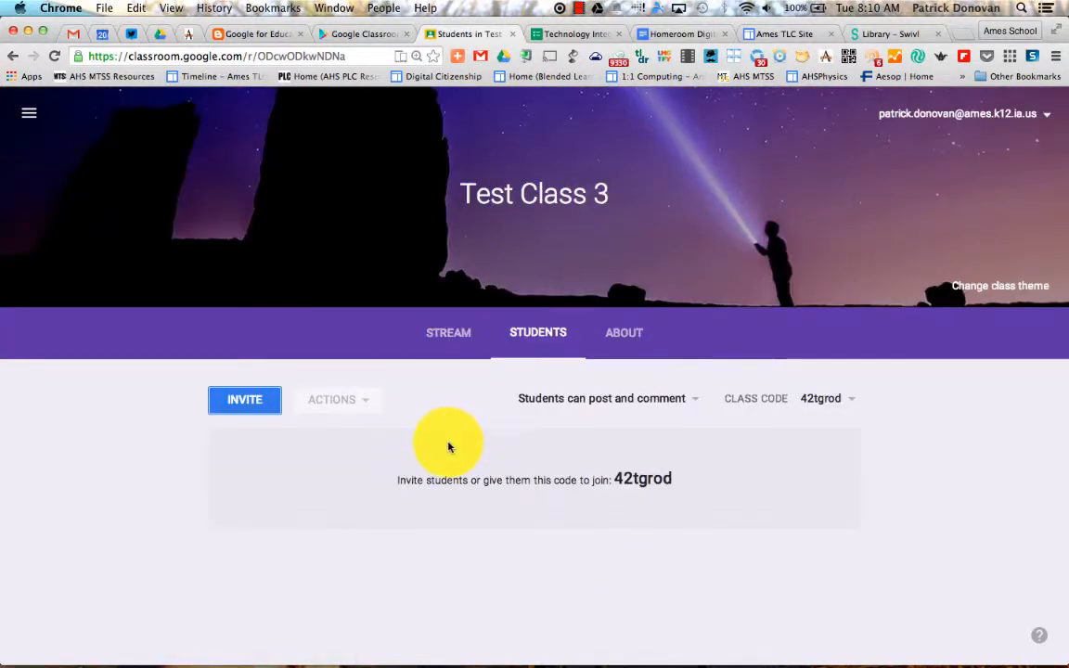
left_click(622, 336)
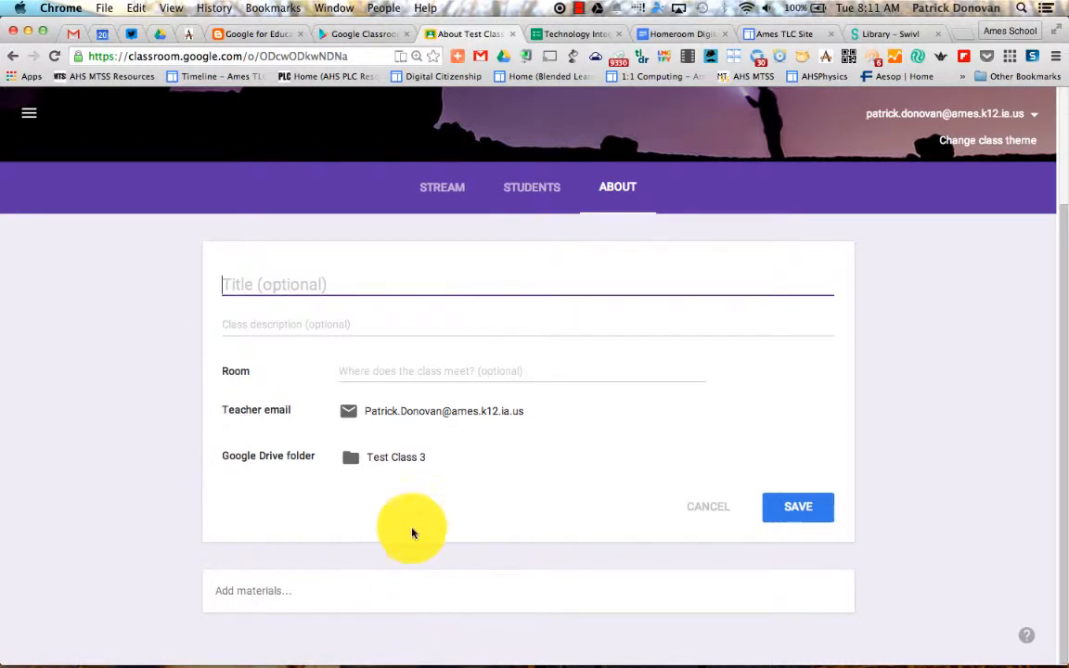
left_click(441, 189)
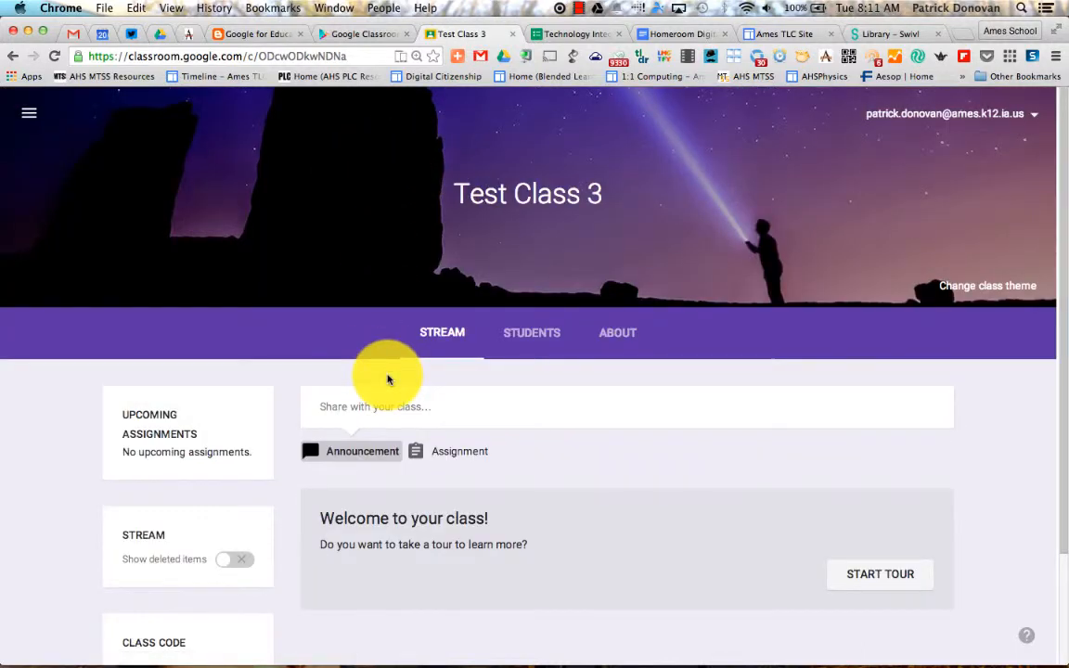
Step: Reset the class code that students use to join Test Class 3
scroll(389, 375, "down", 3)
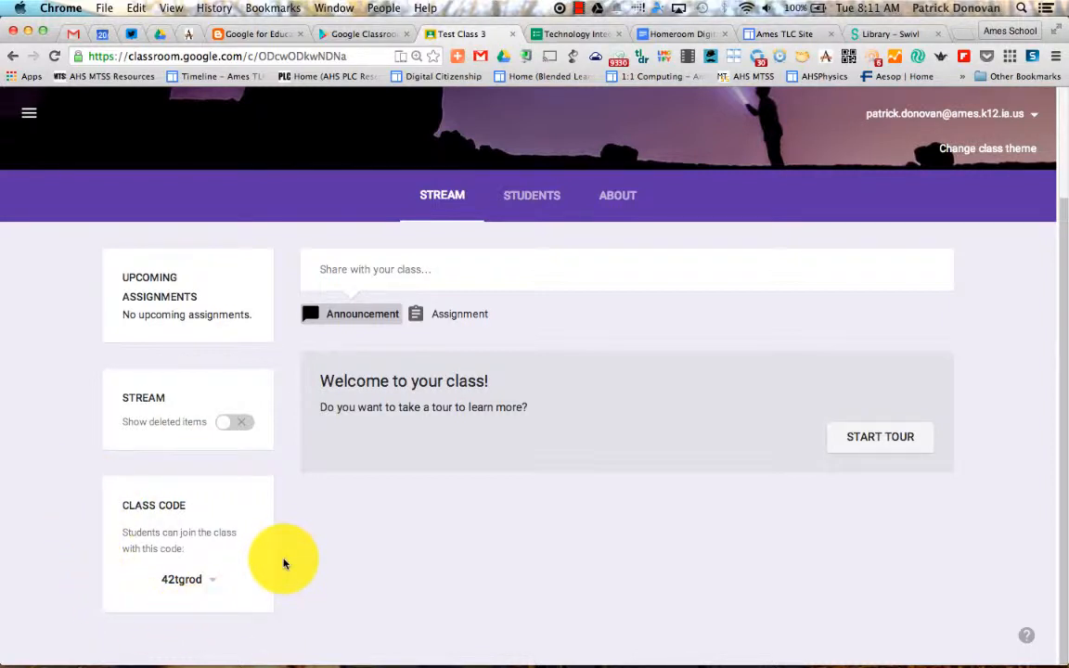
left_click(216, 587)
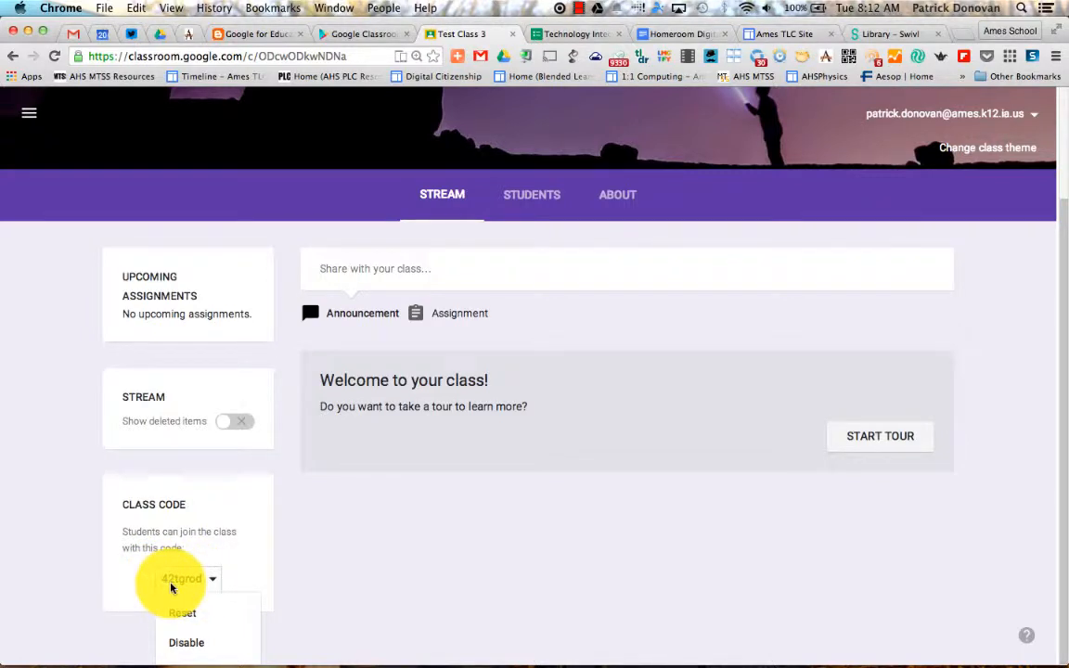
left_click(195, 620)
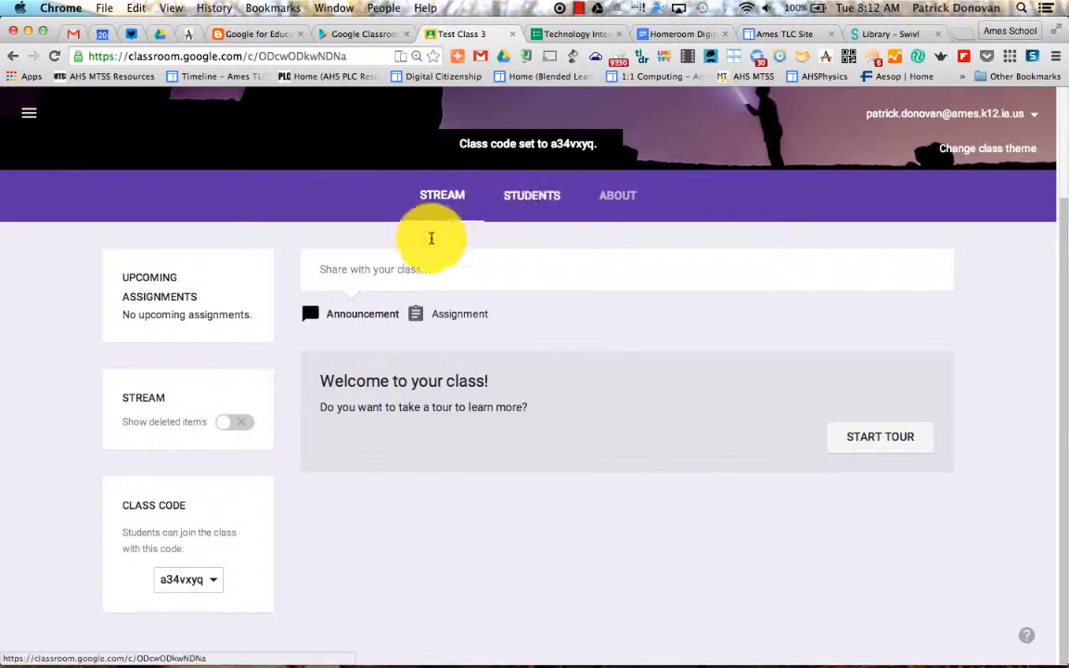
Step: Check the student posting and commenting permission options for the class, and return to the stream
scroll(431, 239, "up", 3)
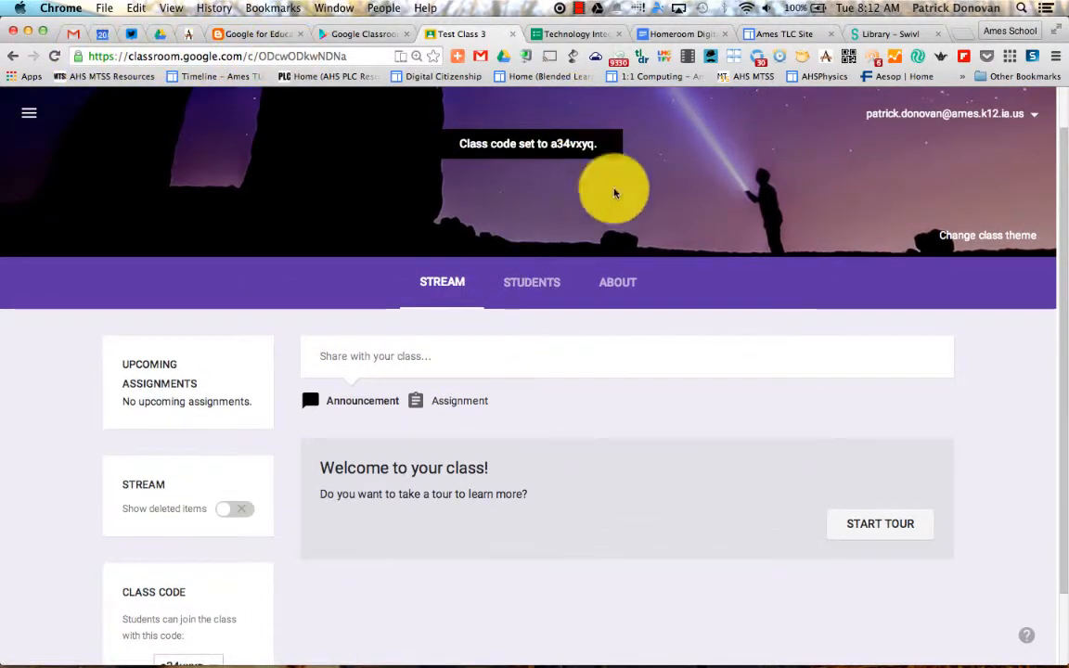
left_click(545, 281)
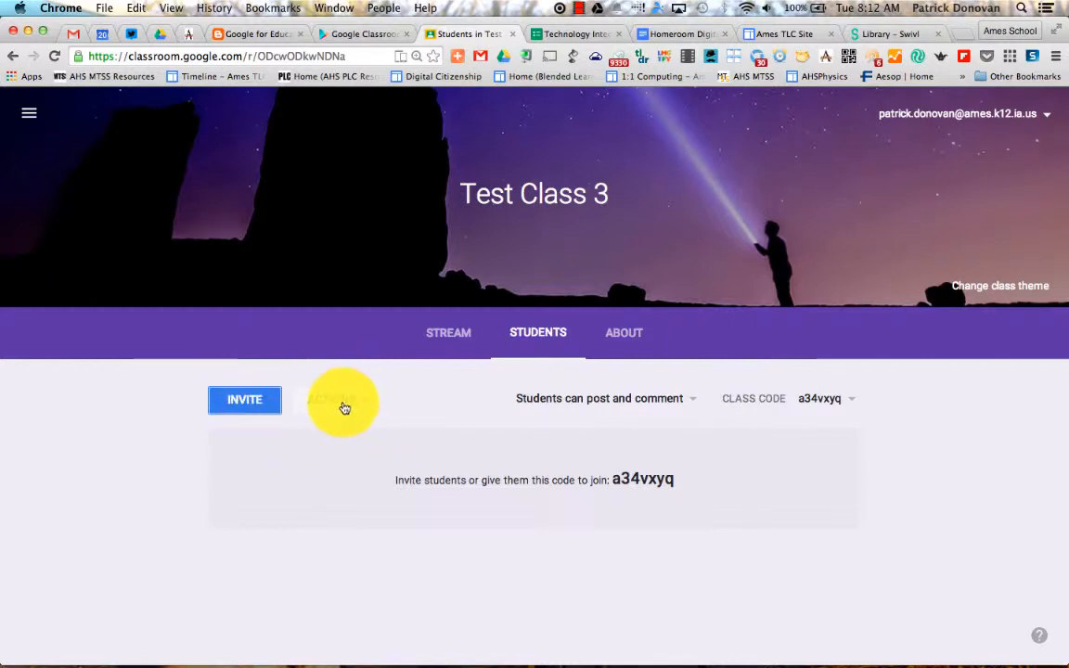
left_click(613, 400)
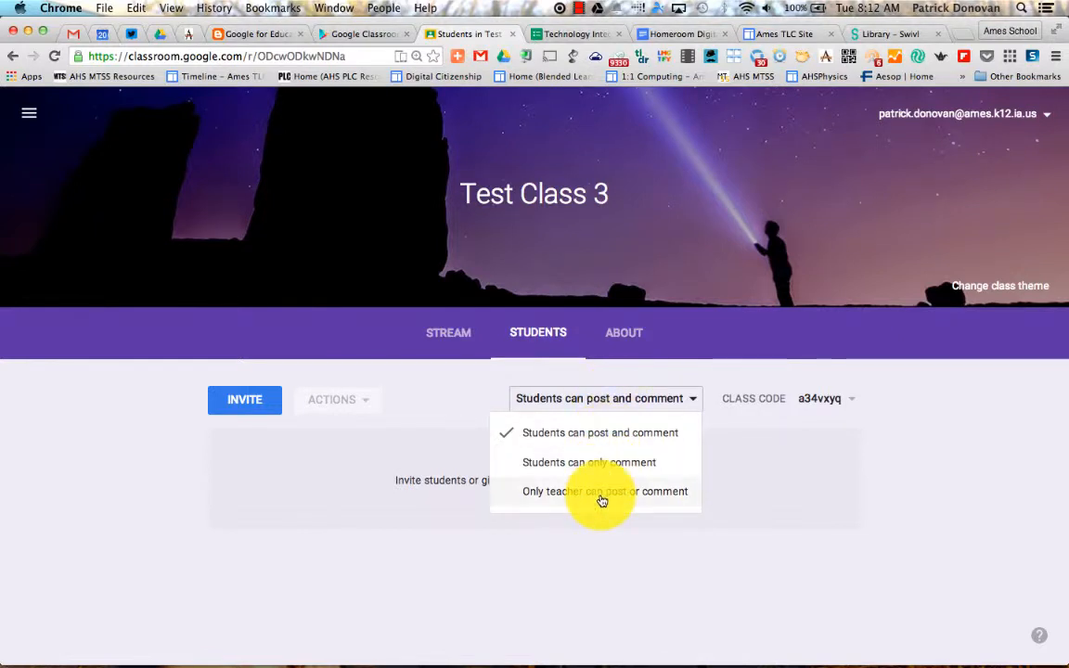
left_click(440, 336)
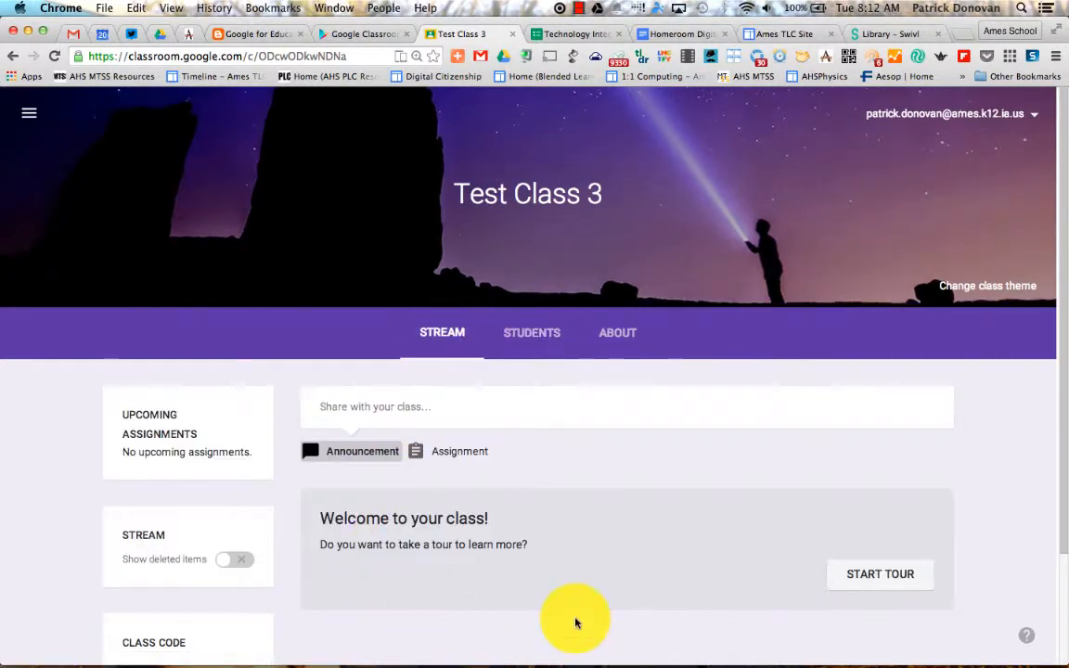
left_click(530, 345)
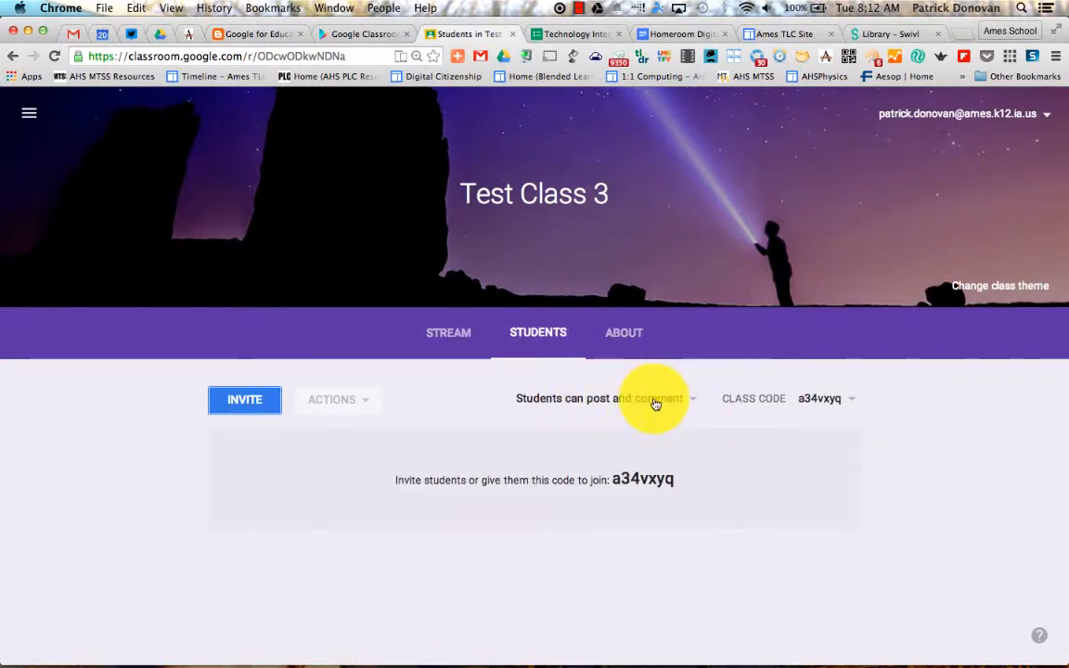
left_click(450, 334)
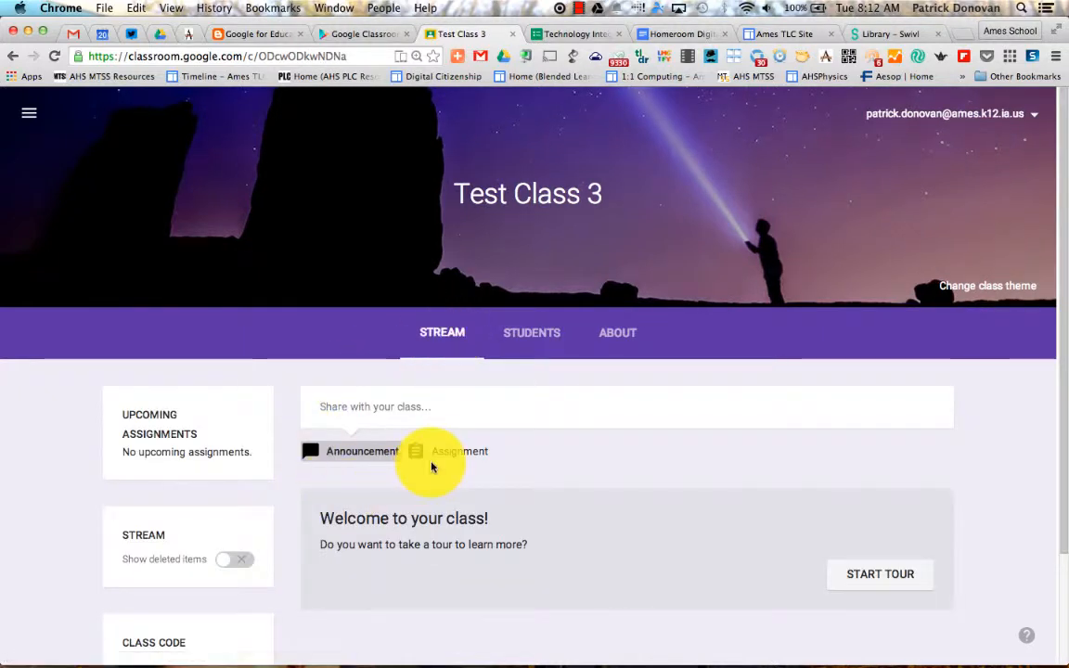
scroll(435, 460, "down", 3)
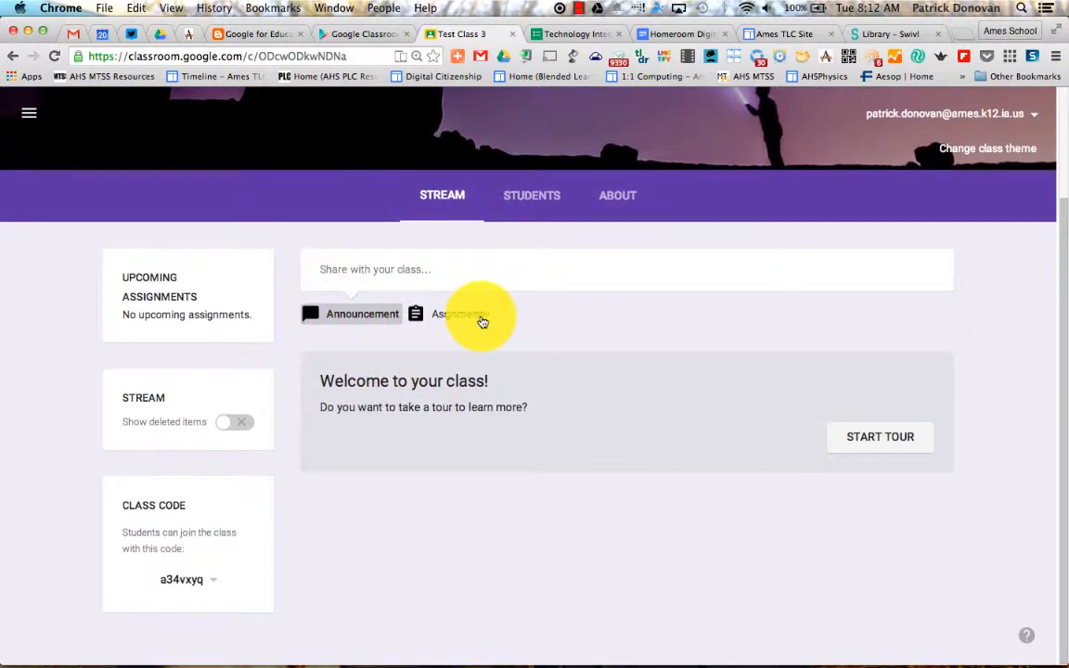
left_click(364, 315)
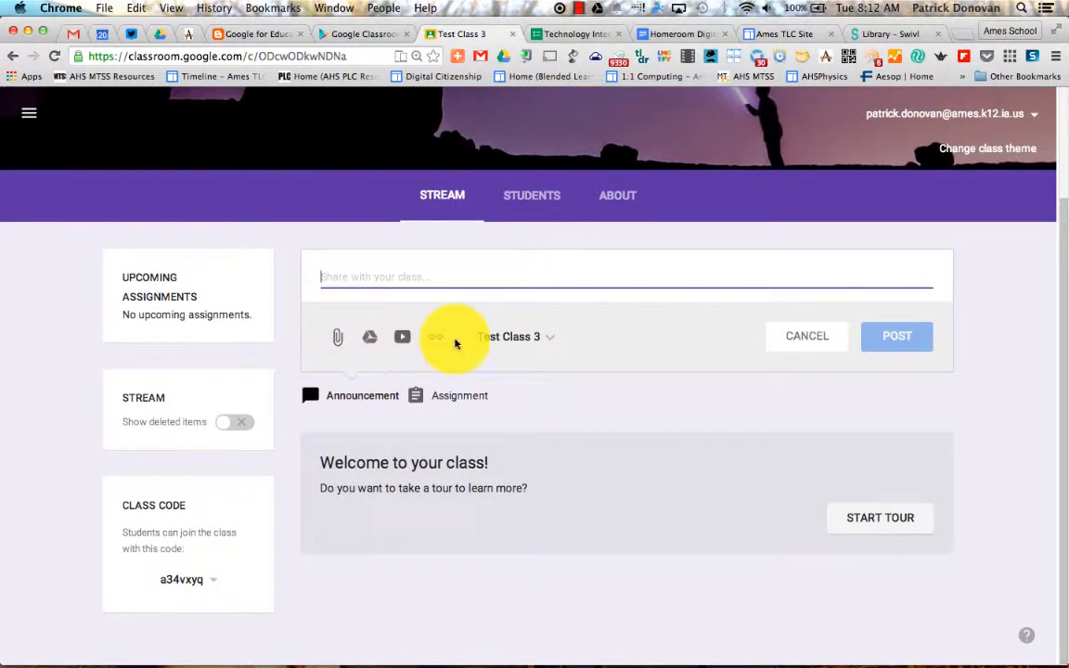
left_click(508, 340)
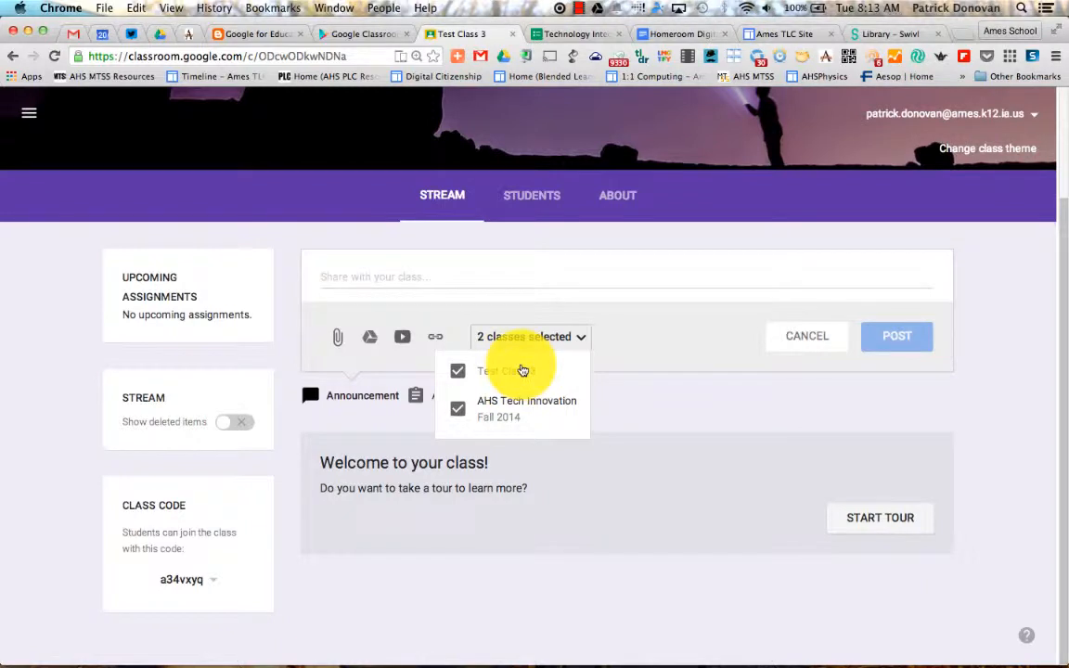
left_click(457, 408)
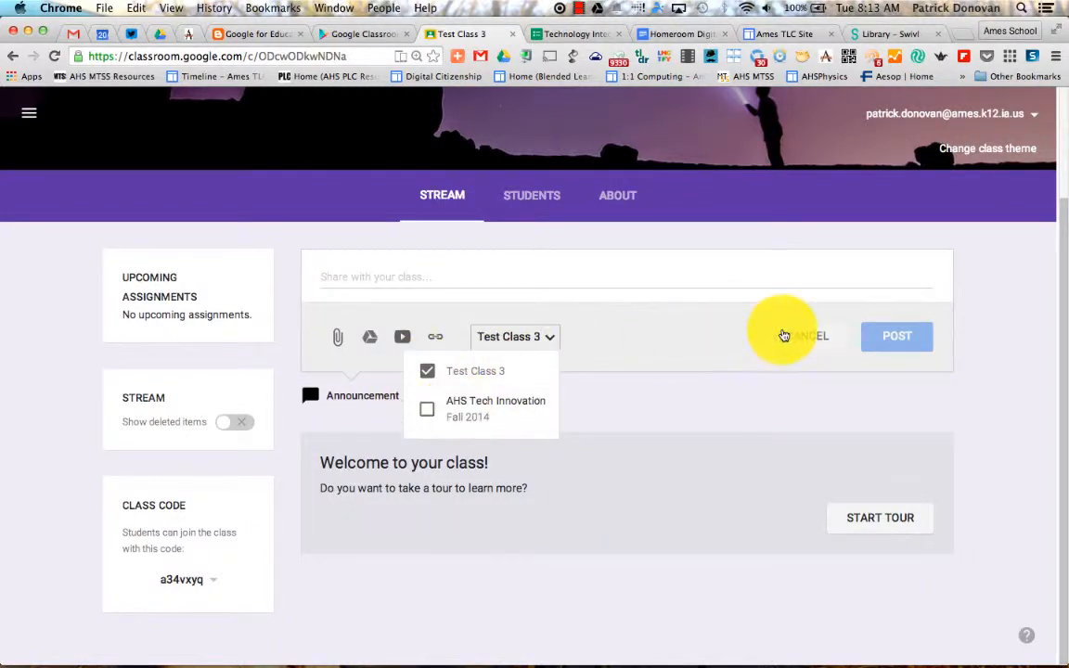
left_click(784, 336)
Step: Start a new assignment and attach the Untitled document modified 12/5/14 from My Drive
left_click(442, 317)
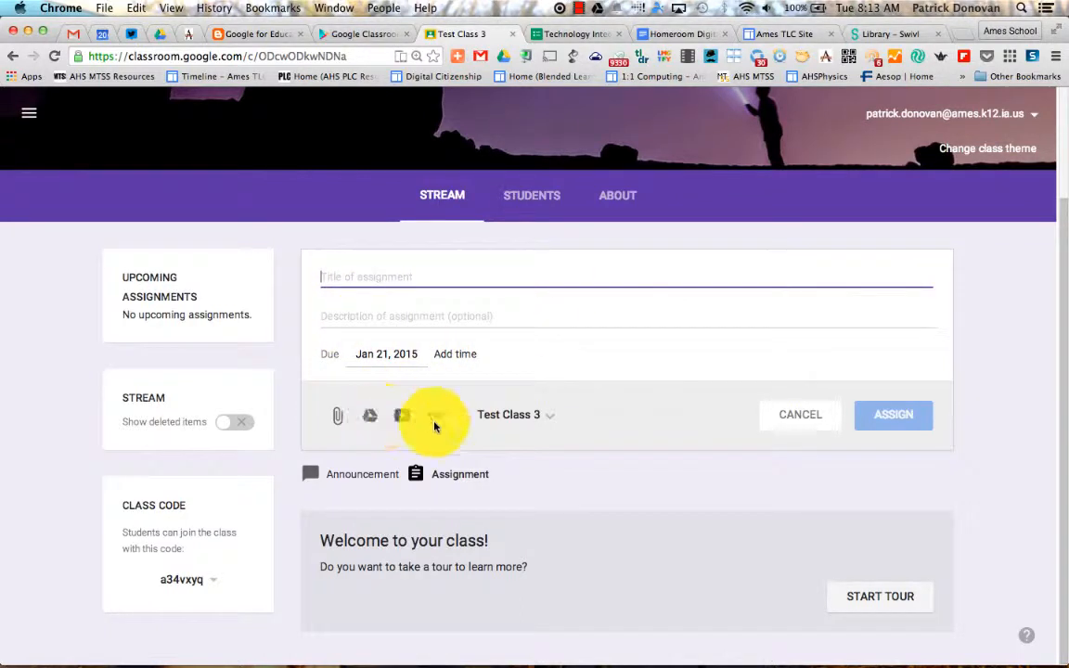
left_click(338, 416)
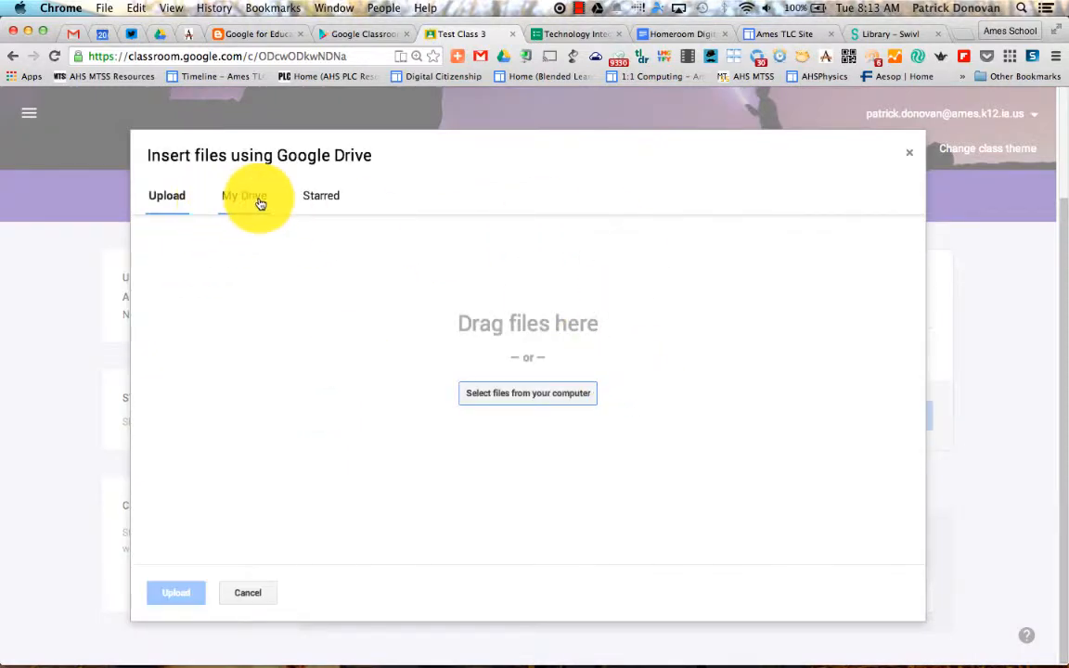
left_click(249, 590)
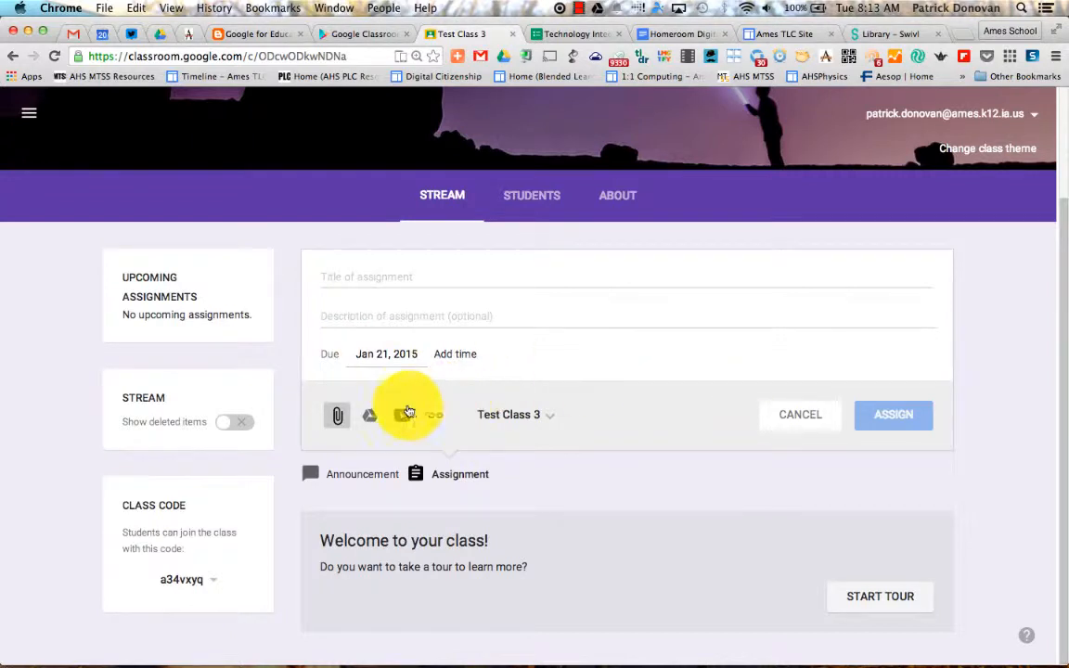
left_click(369, 418)
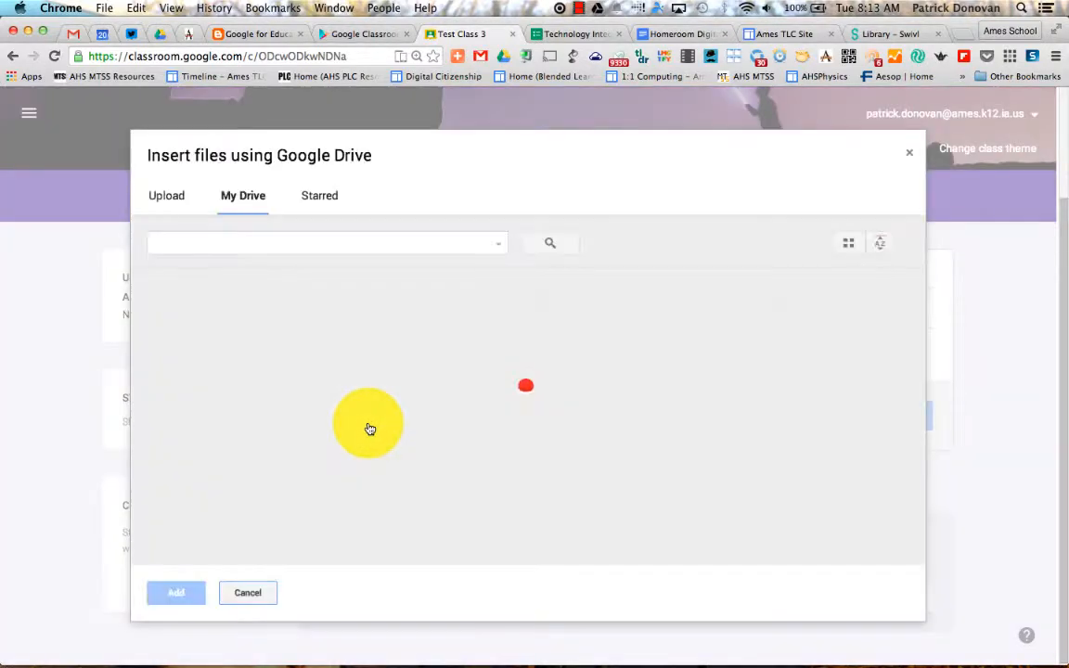
scroll(327, 490, "down", 10)
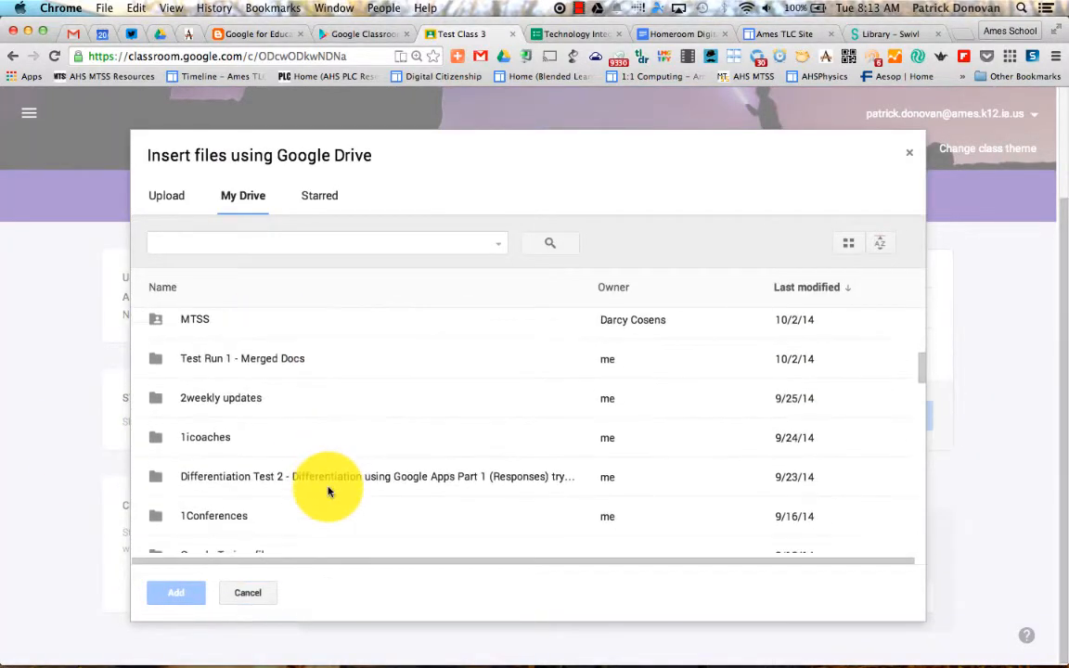
scroll(327, 490, "down", 15)
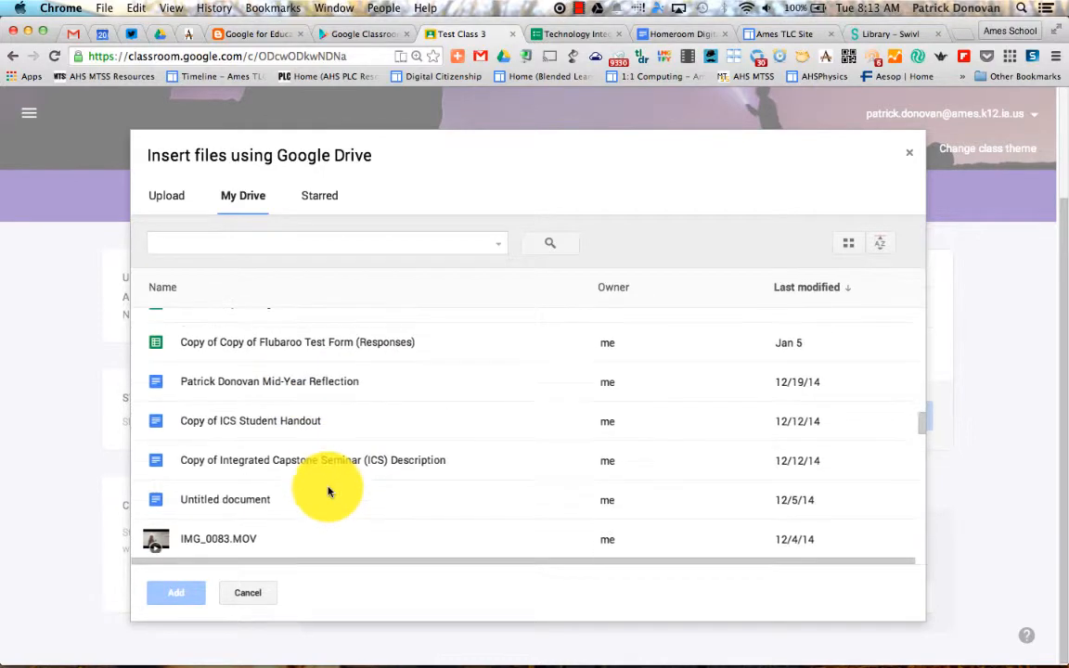
left_click(216, 427)
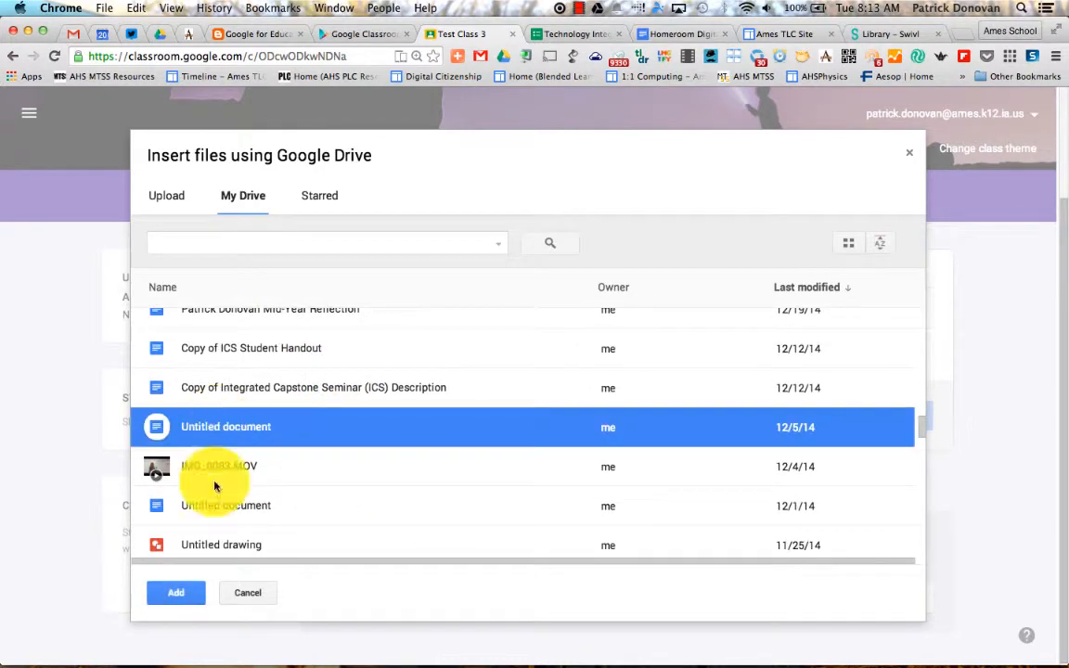
left_click(190, 593)
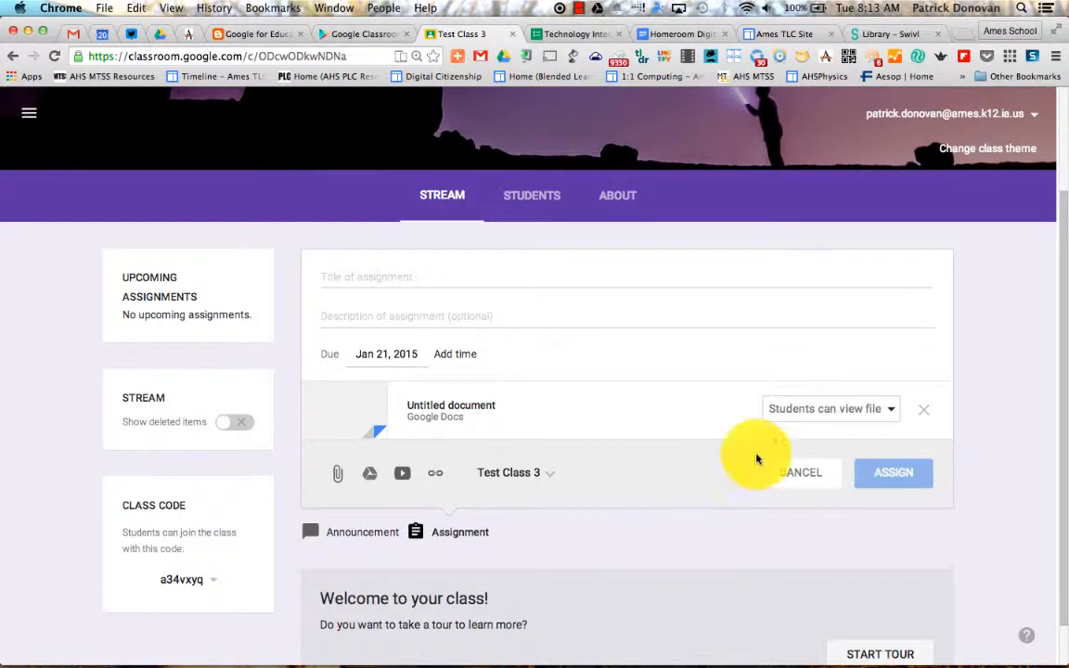
Step: Check the student access options for the attached document, including a copy for each student, and cancel the assignment draft
left_click(866, 416)
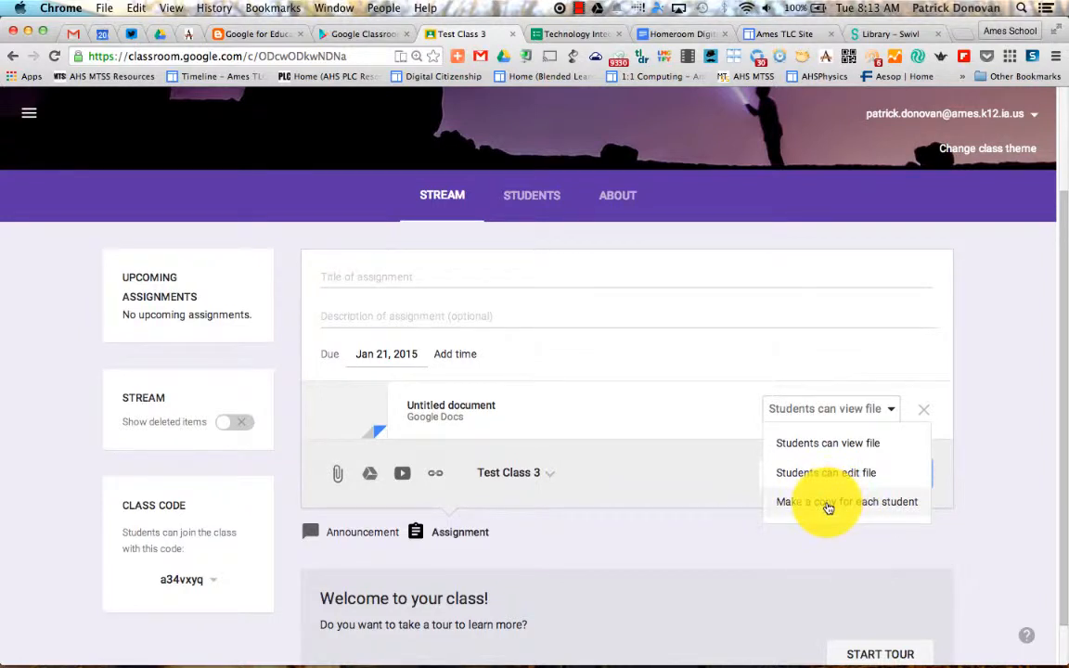
left_click(685, 527)
left_click(806, 415)
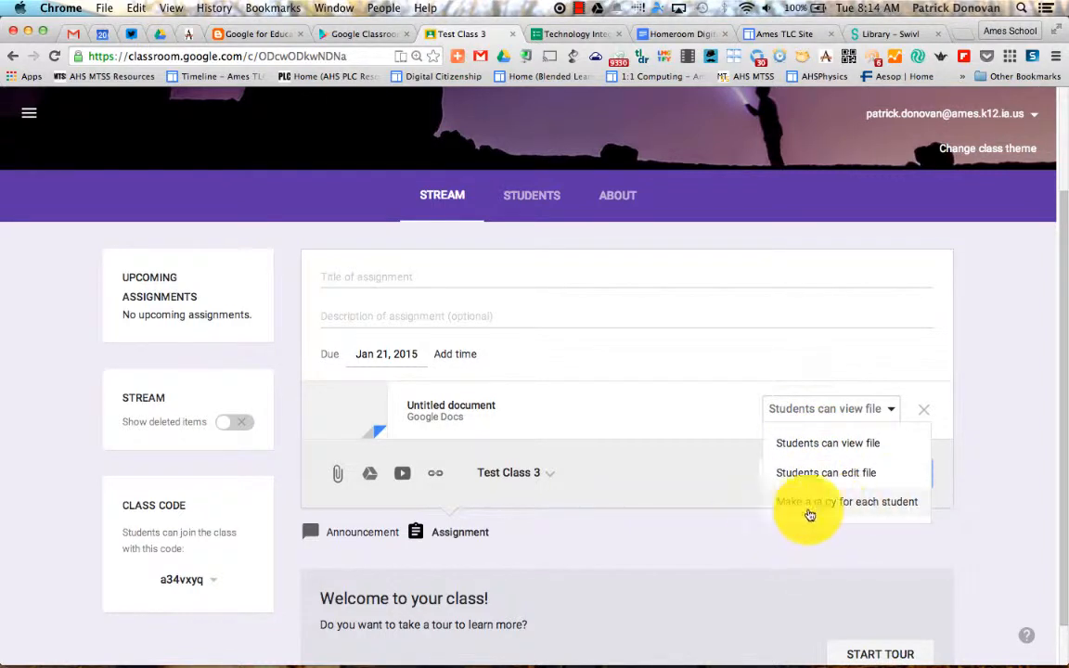
left_click(768, 540)
left_click(796, 478)
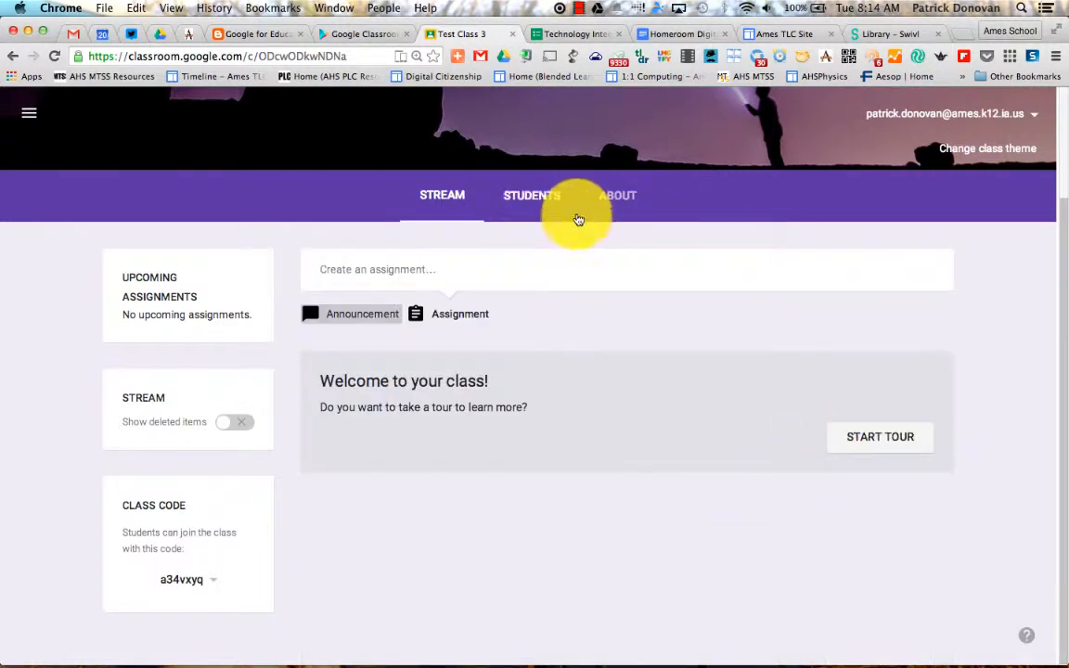
Step: Open the AHS Tech Innovation class and look through the assignments and posts in its stream
left_click(23, 120)
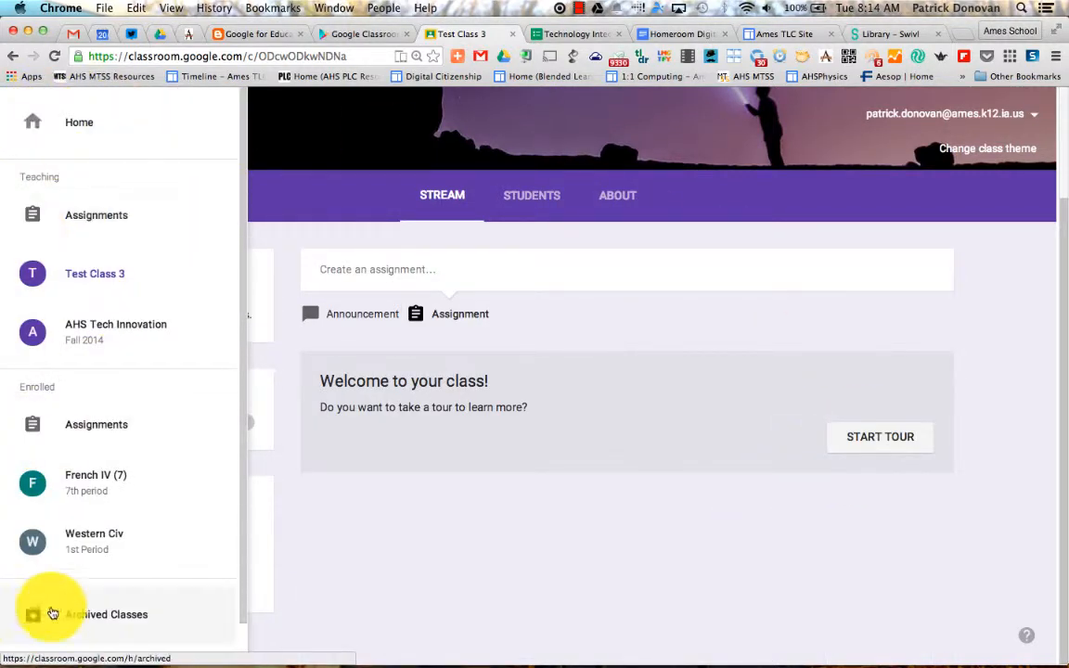
left_click(101, 330)
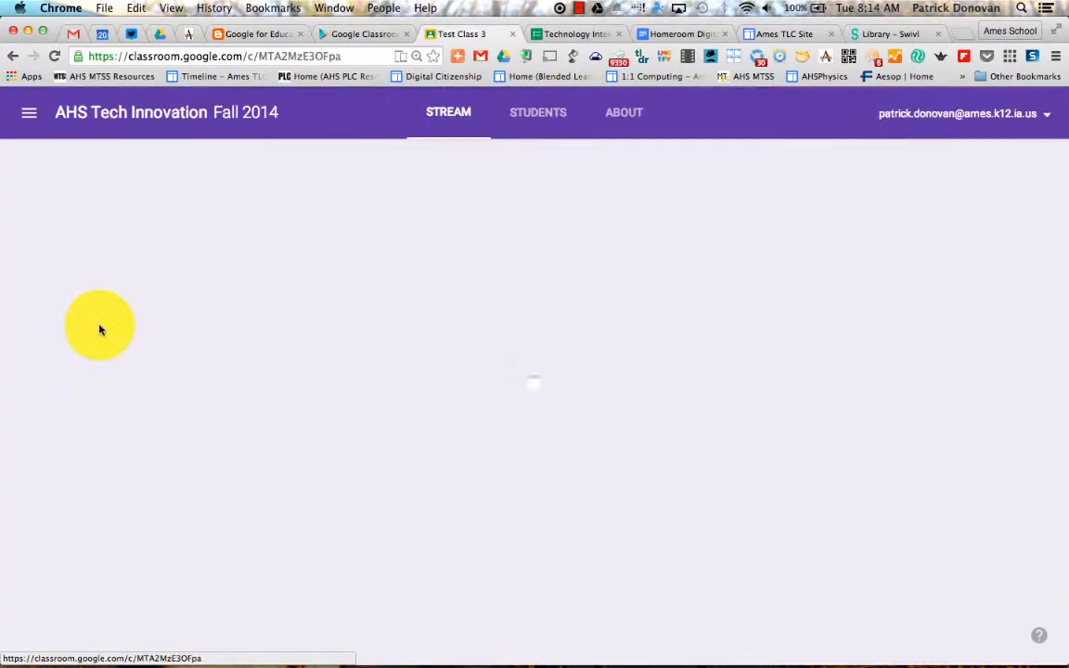
scroll(590, 416, "down", 3)
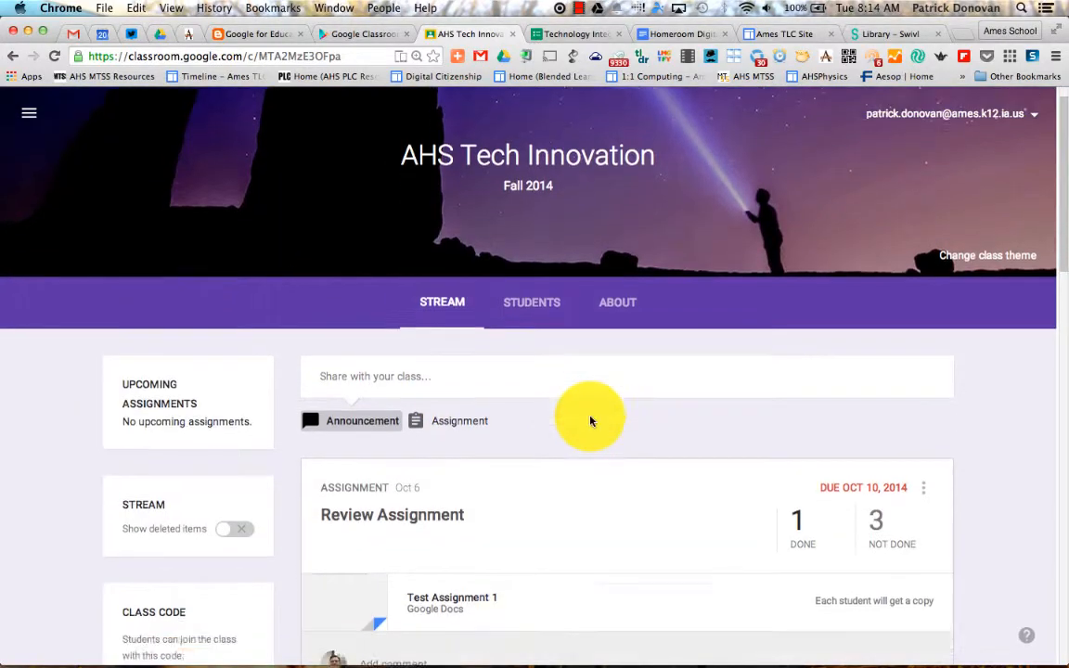
scroll(591, 417, "up", 2)
scroll(590, 417, "down", 5)
scroll(590, 416, "down", 15)
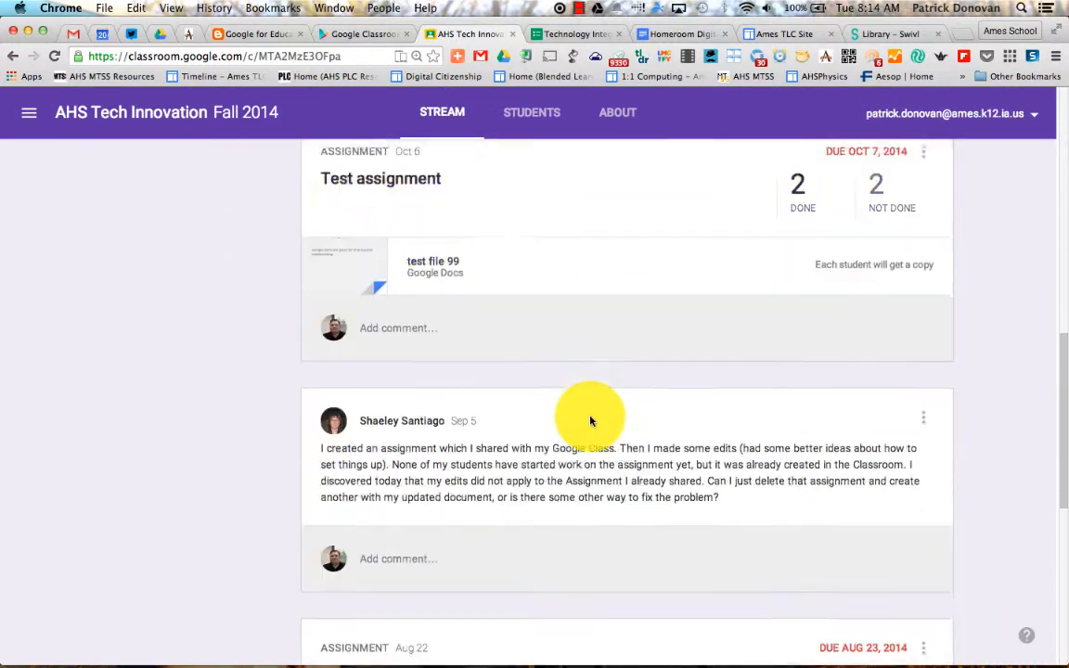
scroll(590, 421, "up", 10)
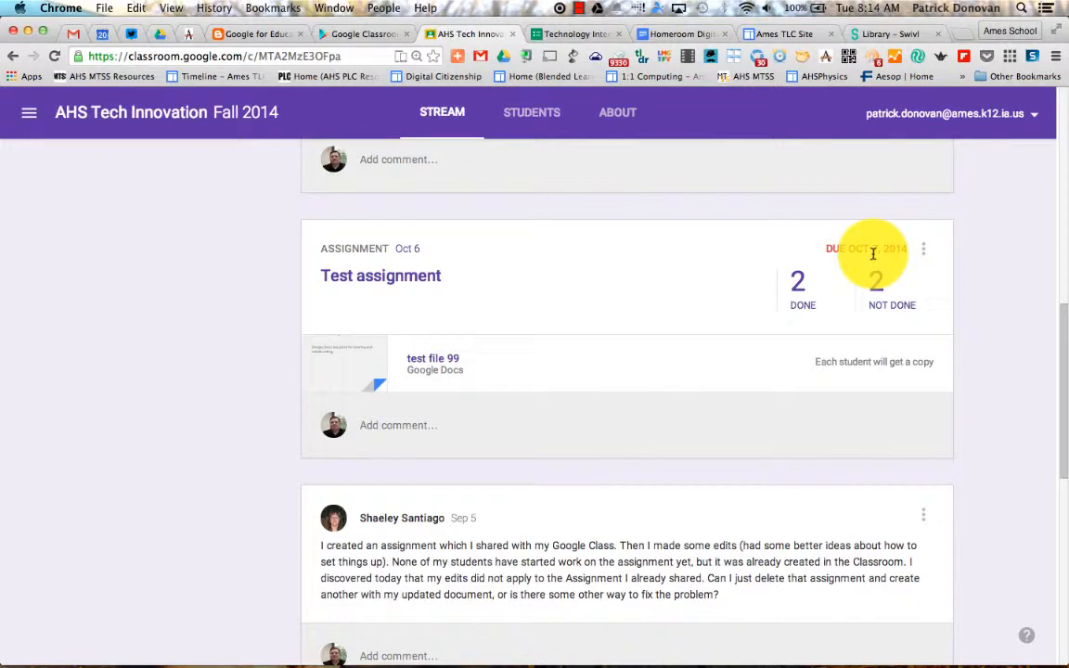
scroll(501, 365, "up", 10)
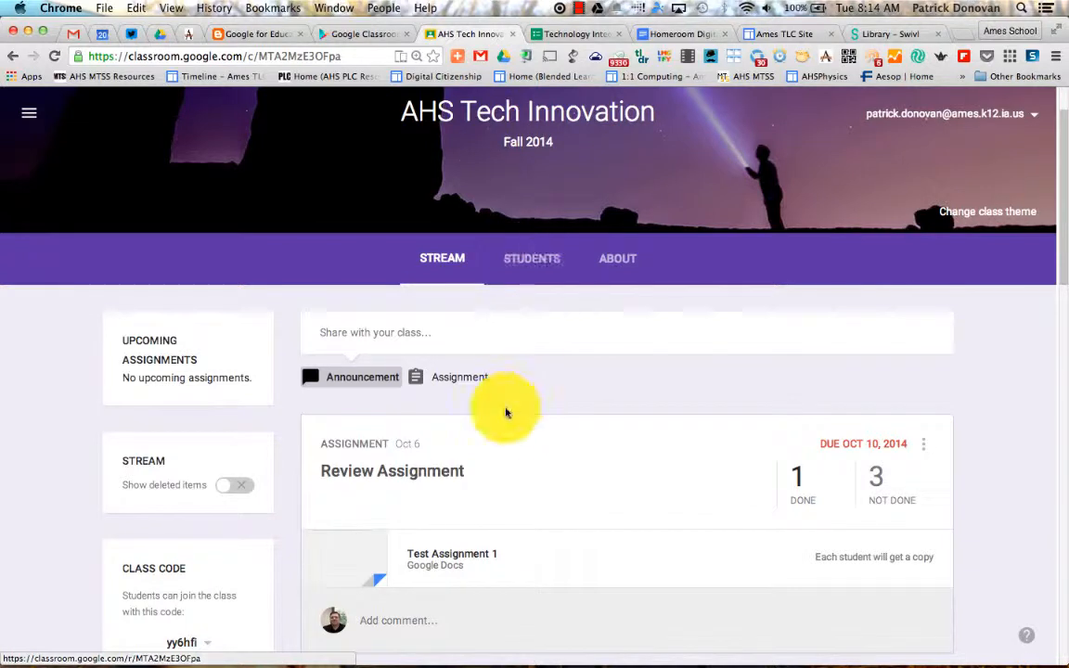
Step: Open the submission status of Review Assignment and inspect individual students' work and grade fields
left_click(344, 470)
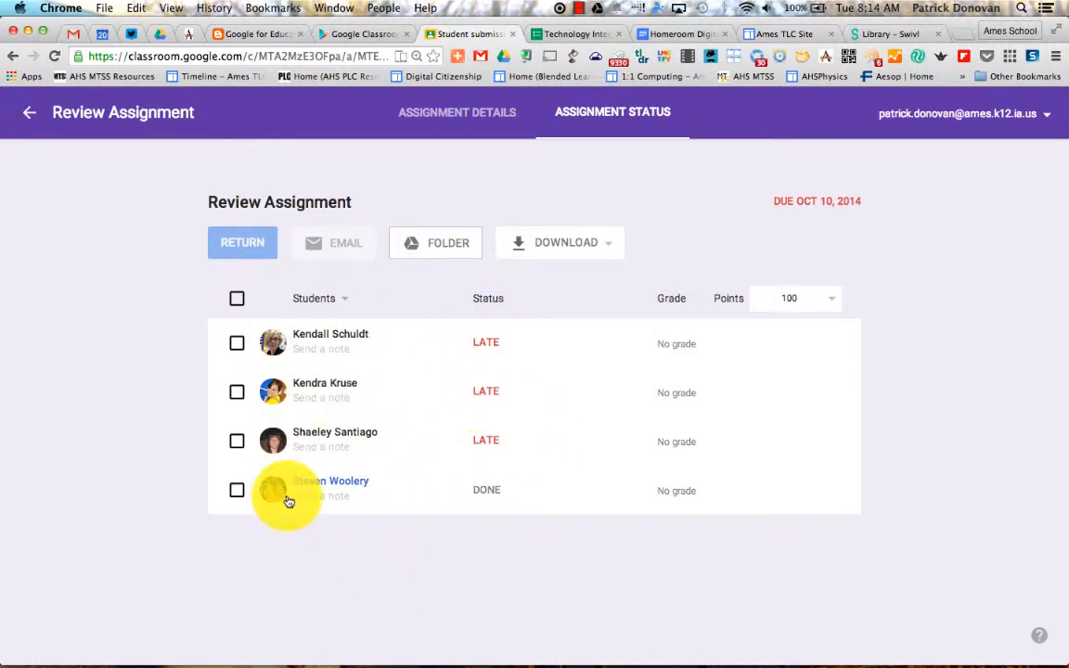
left_click(318, 482)
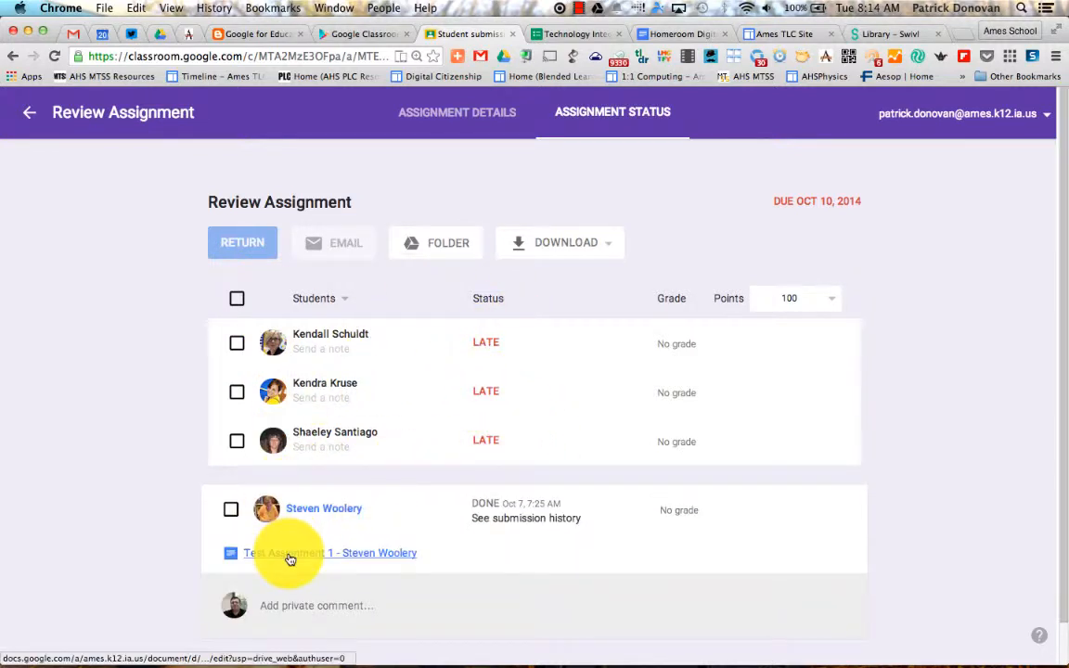
left_click(328, 436)
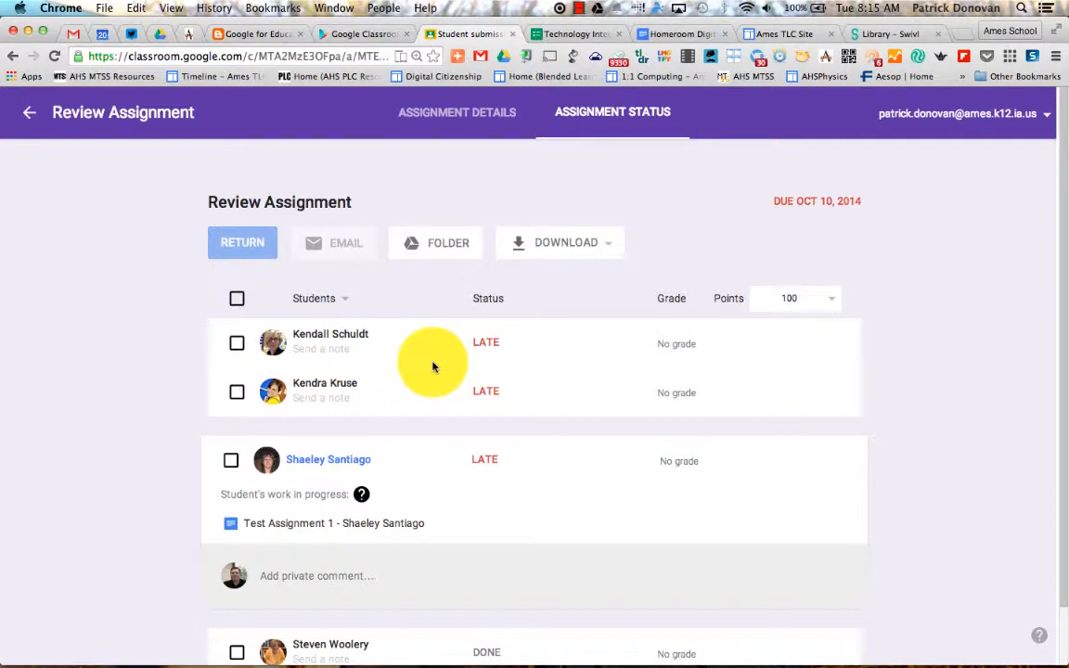
left_click(306, 351)
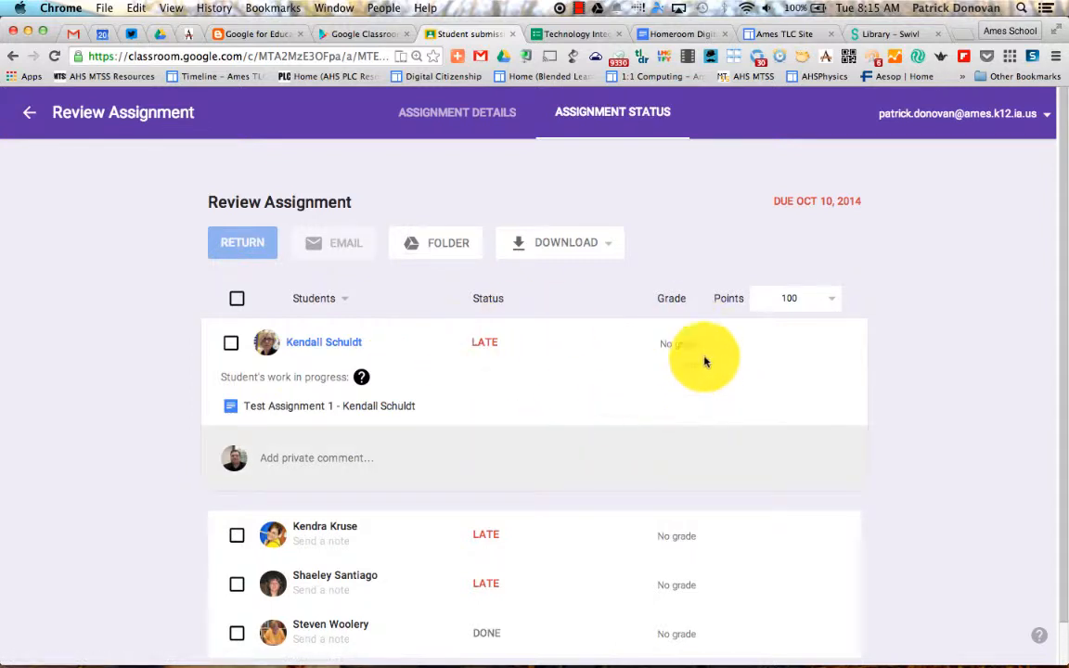
left_click(681, 346)
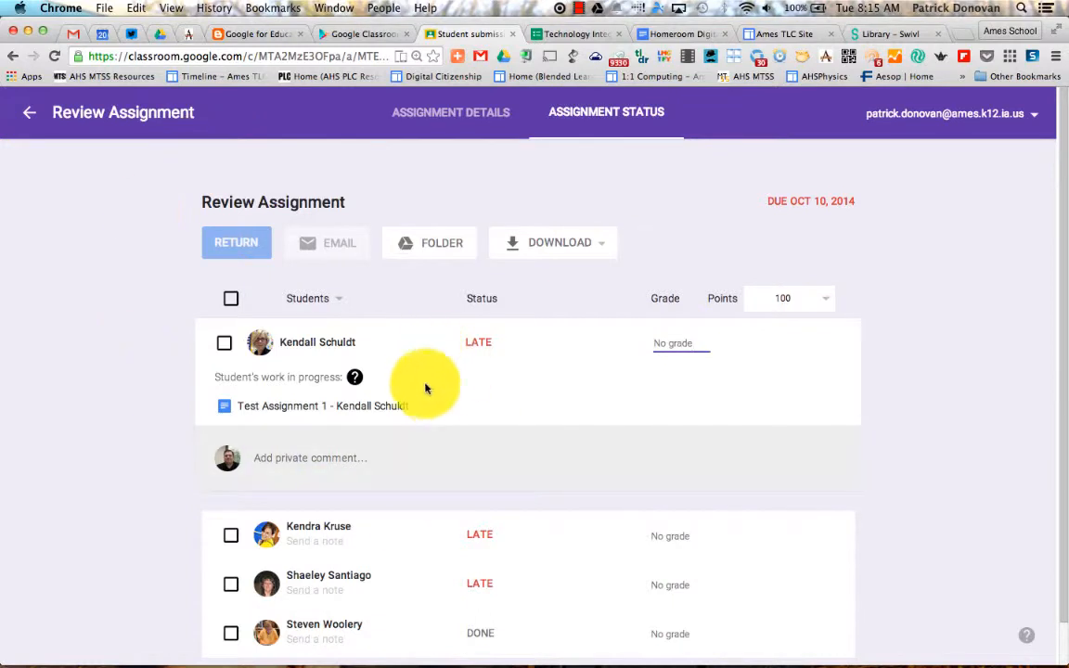
Step: Enter a grade of 100 for the student who has completed Review Assignment
left_click(644, 626)
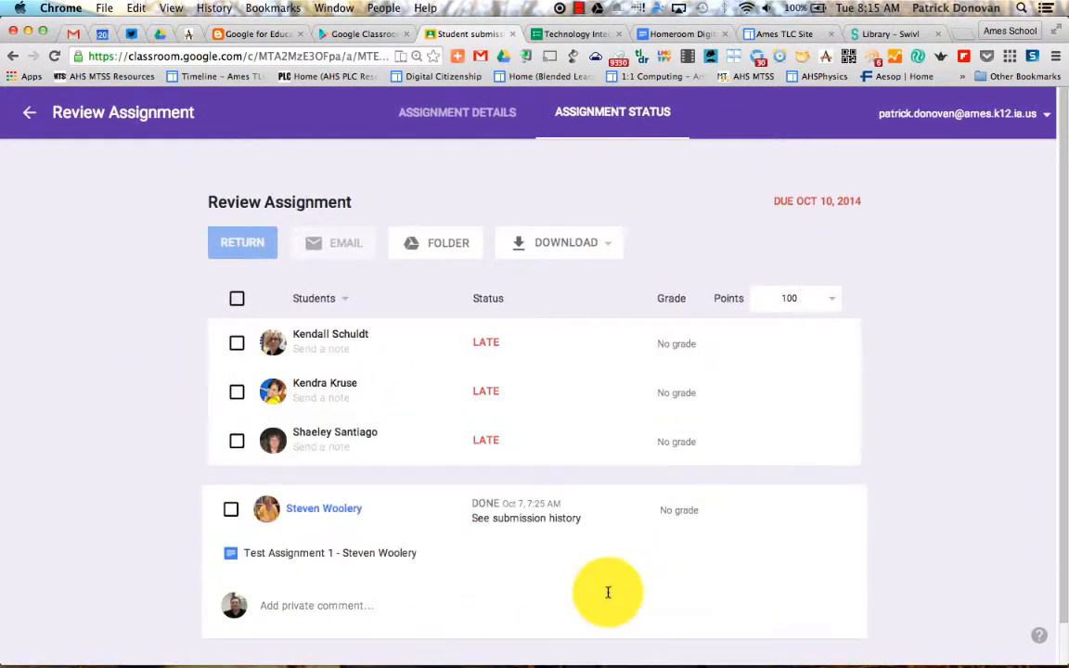
left_click(687, 509)
type("100")
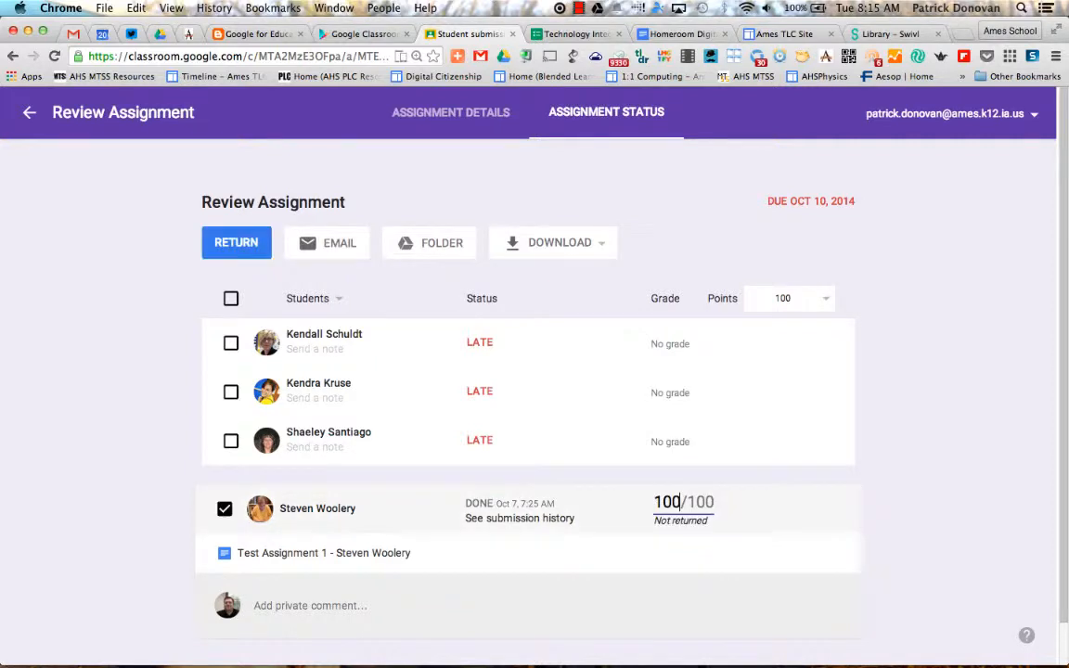
left_click(704, 542)
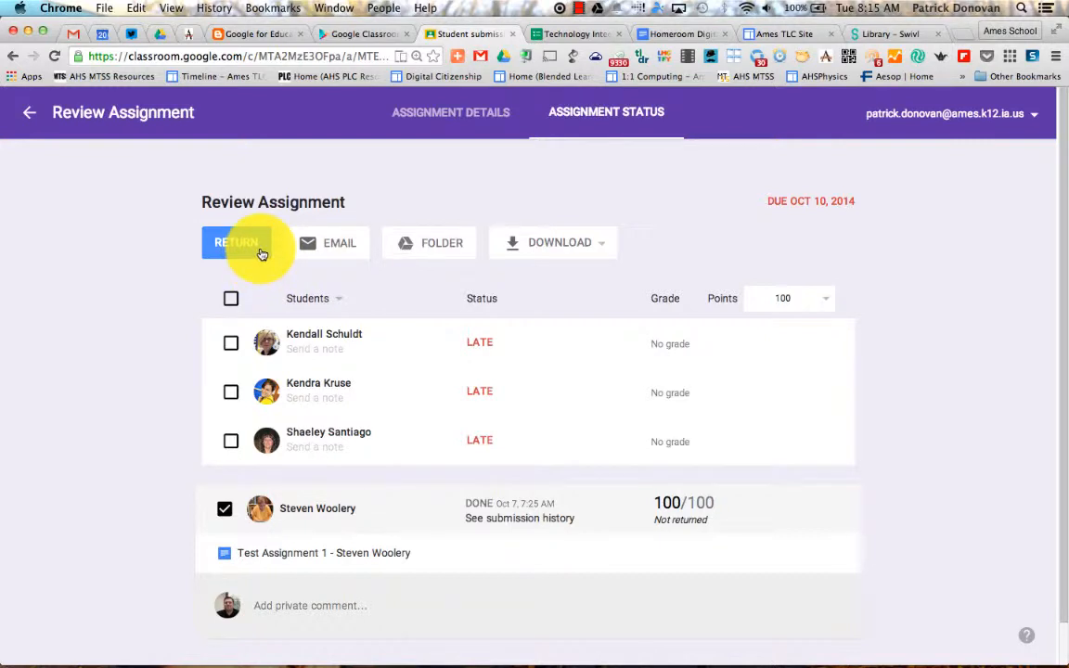
Step: View the details of Review Assignment, and return to the class stream while discarding the unreturned grade
left_click(454, 123)
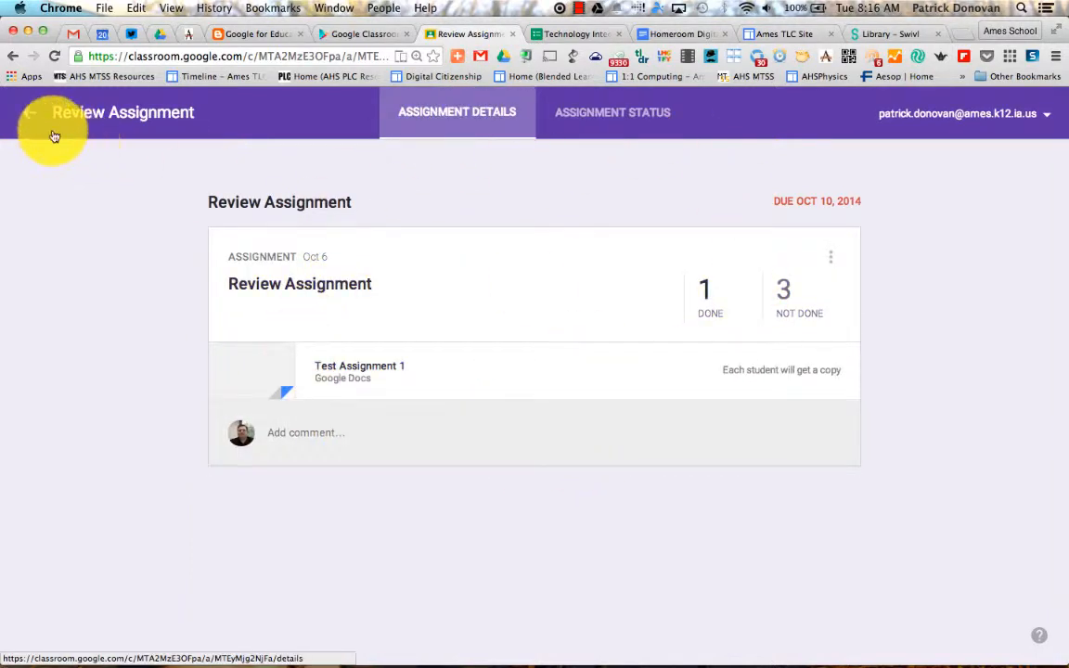
left_click(22, 121)
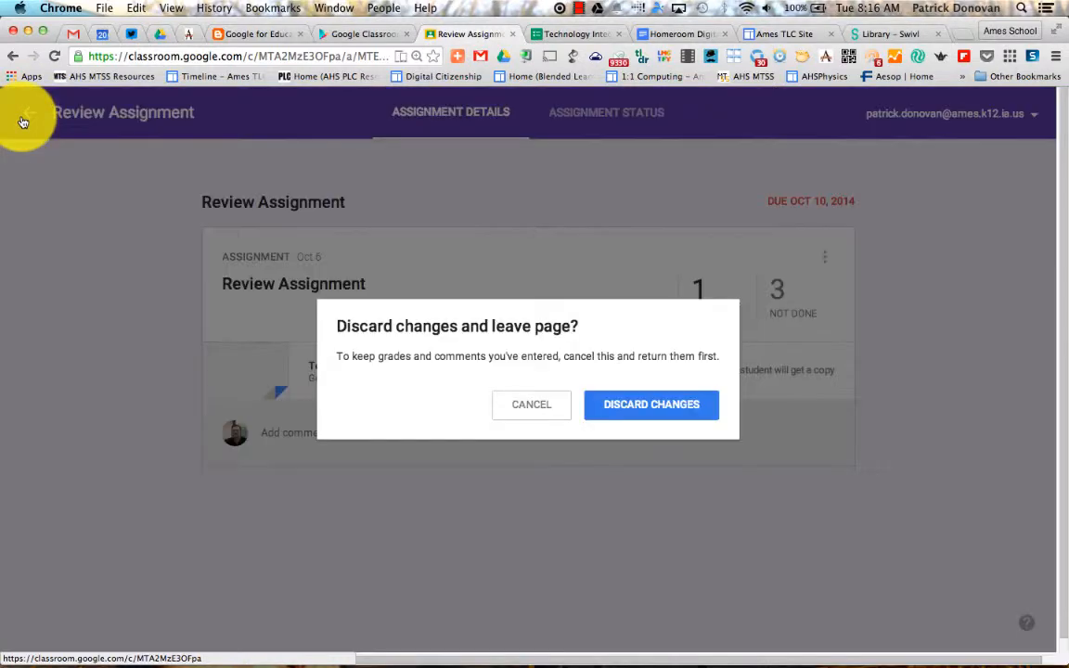
left_click(648, 406)
scroll(654, 402, "down", 3)
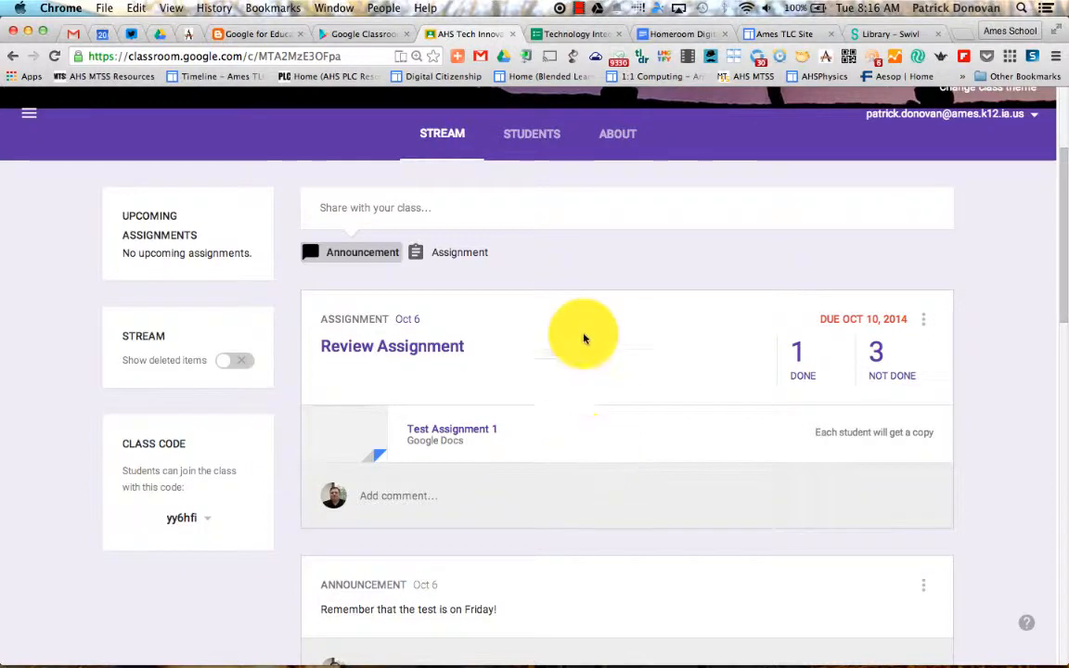
scroll(544, 460, "up", 3)
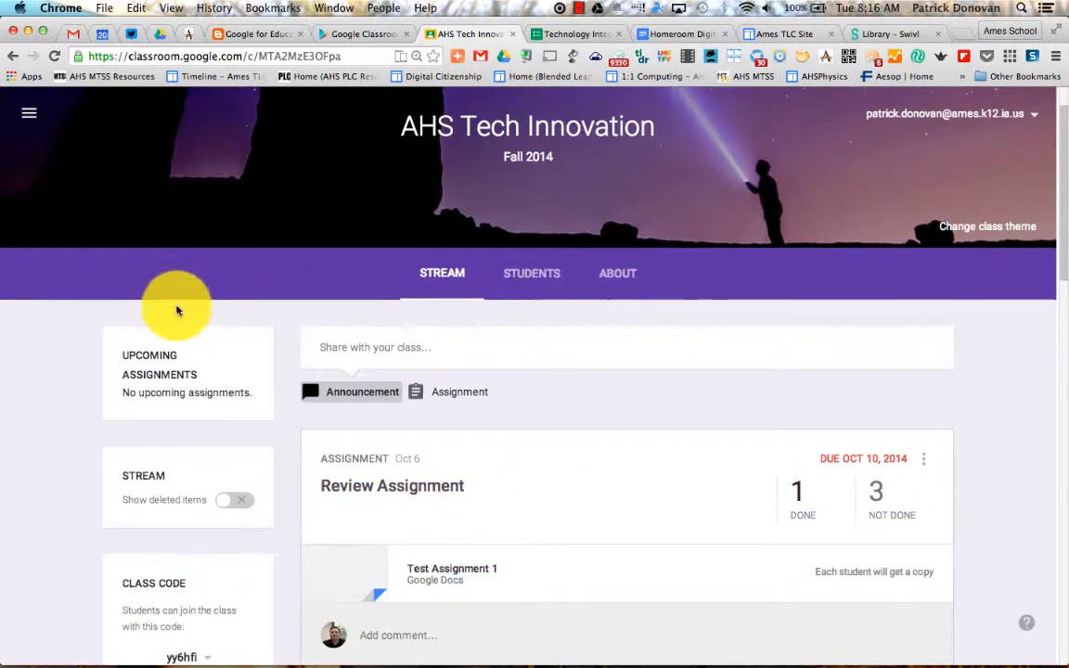
Step: Open the list of teaching assignments not yet reviewed and filter it to AHS Tech Innovation
left_click(28, 112)
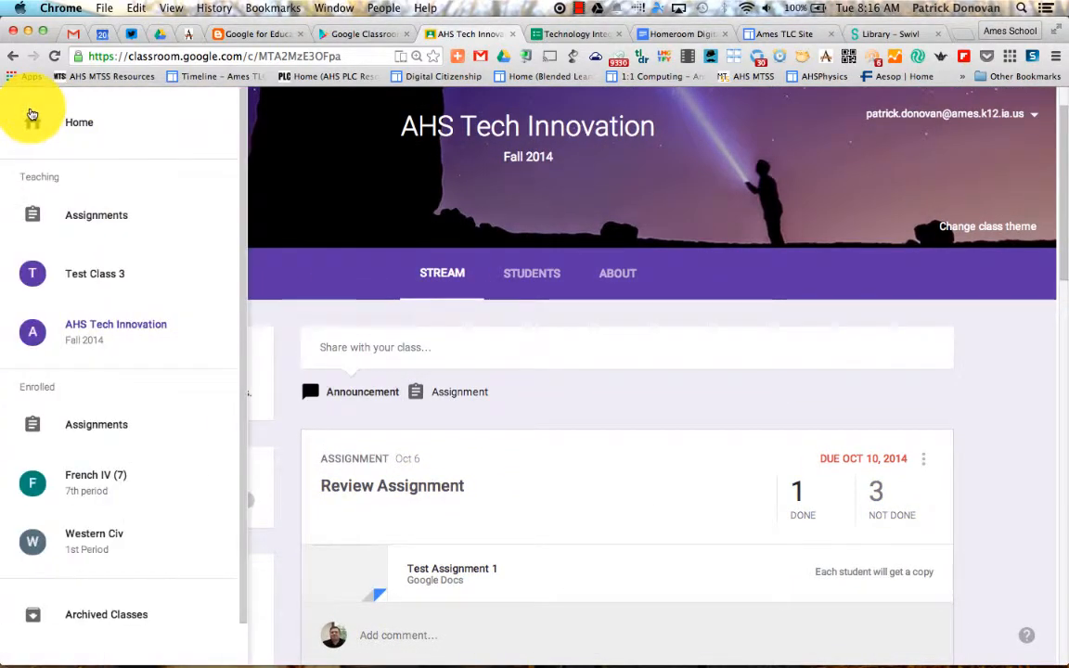
left_click(71, 219)
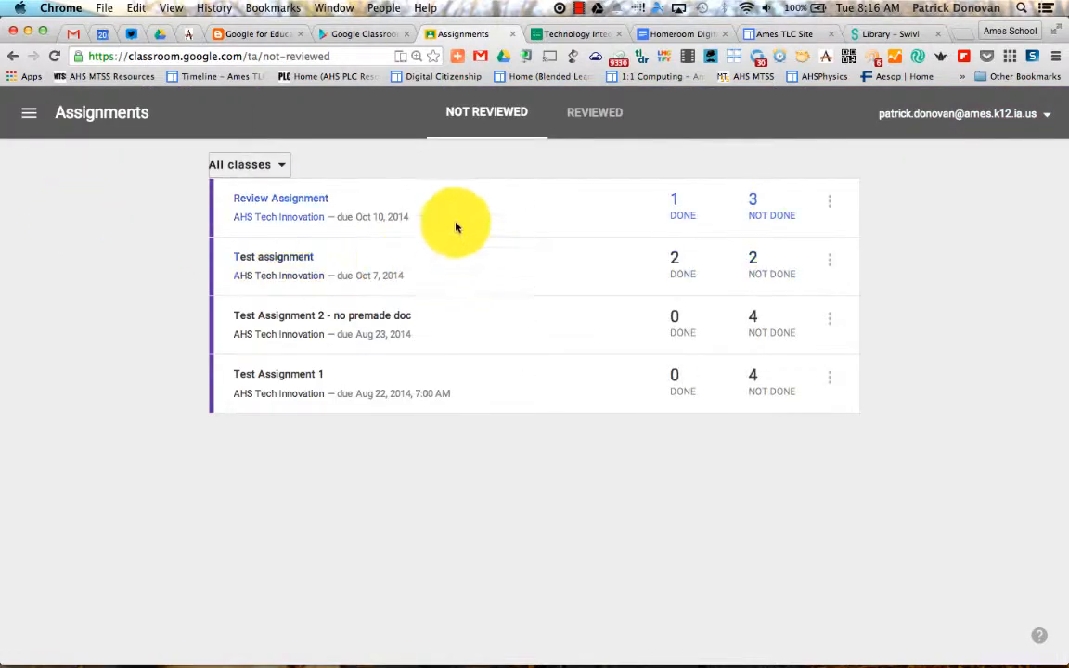
left_click(286, 164)
left_click(275, 264)
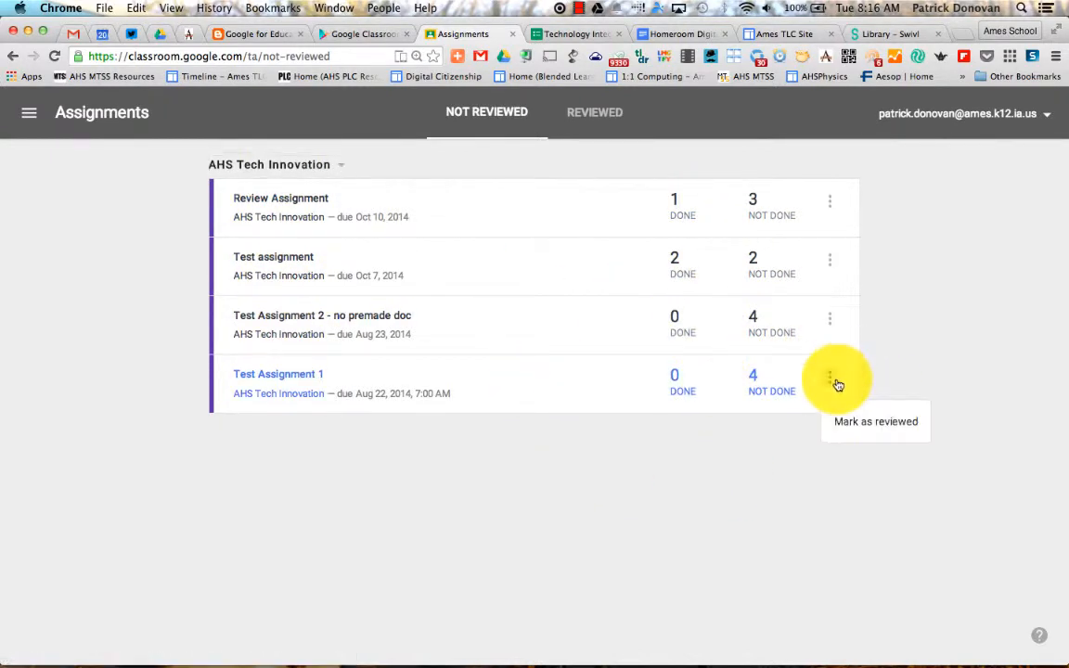
Step: Check the student submission status of Test Assignment 1, and return to the AHS Tech Innovation stream
left_click(542, 397)
left_click(281, 379)
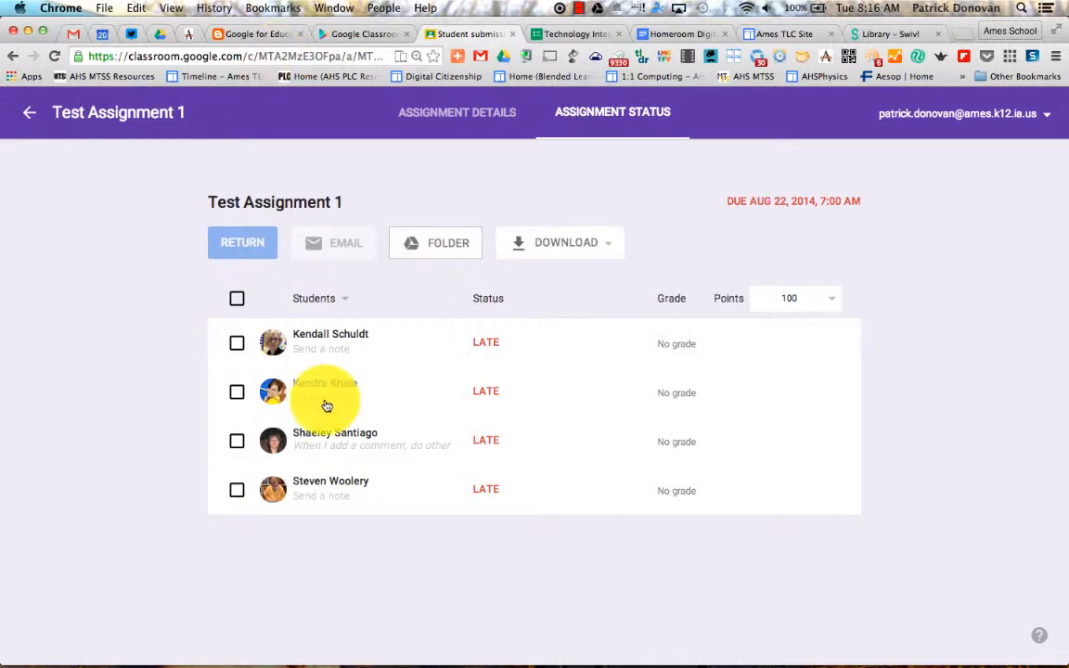
left_click(31, 114)
Step: Open the Classroom settings to examine the Google account and email notification options
left_click(29, 119)
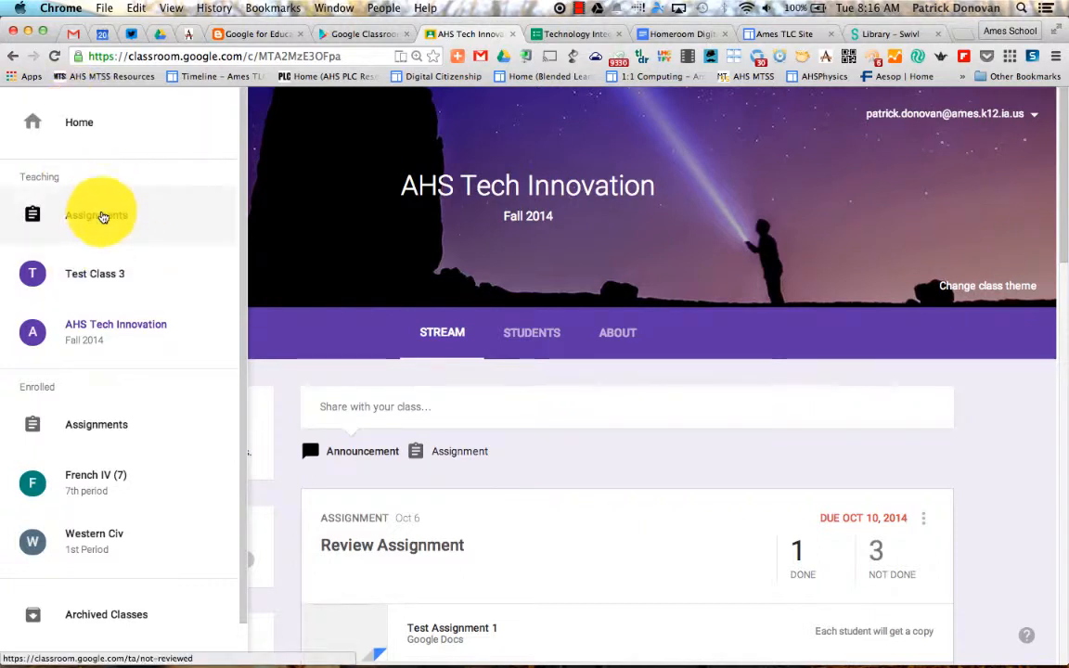
scroll(107, 425, "down", 3)
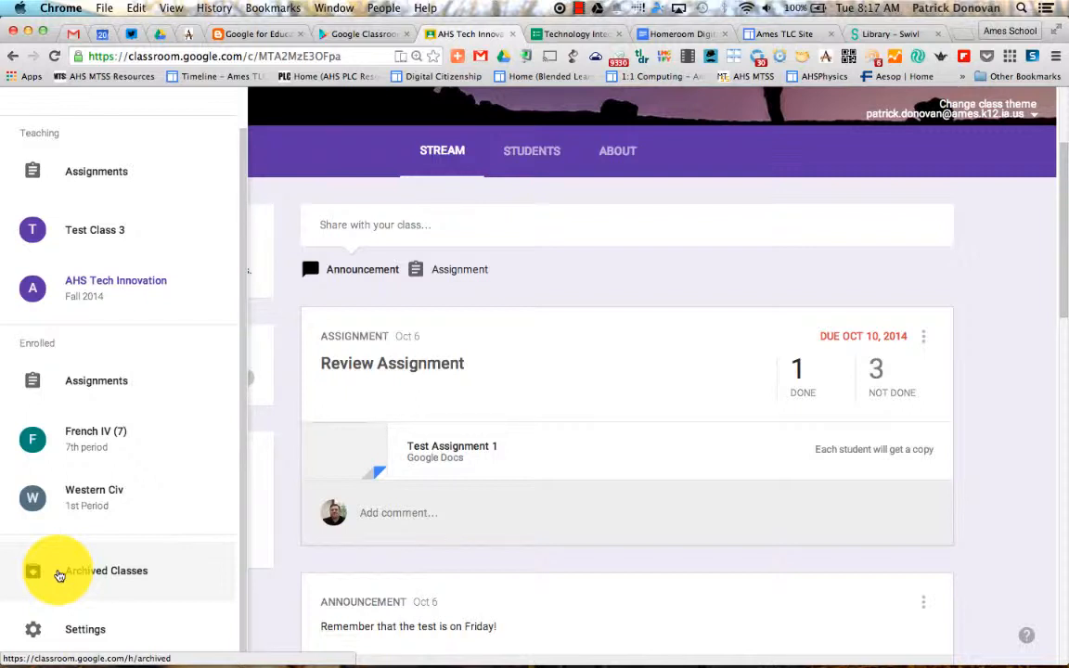
left_click(83, 630)
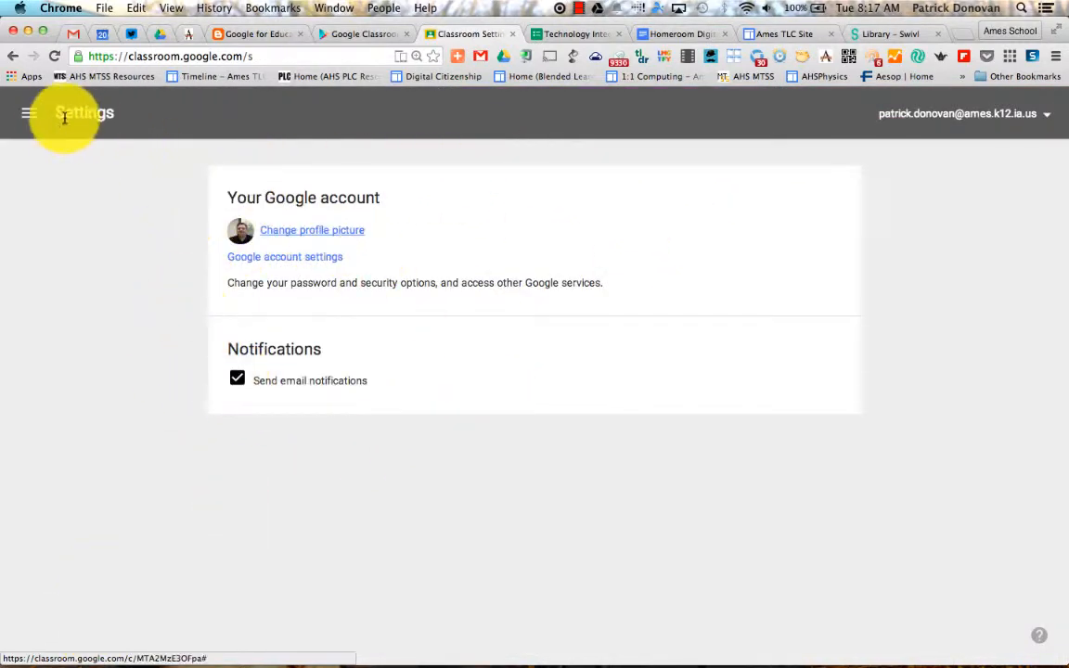
Step: Open the enrolled Western Civ class from the home page and look through its stream as a student
left_click(32, 116)
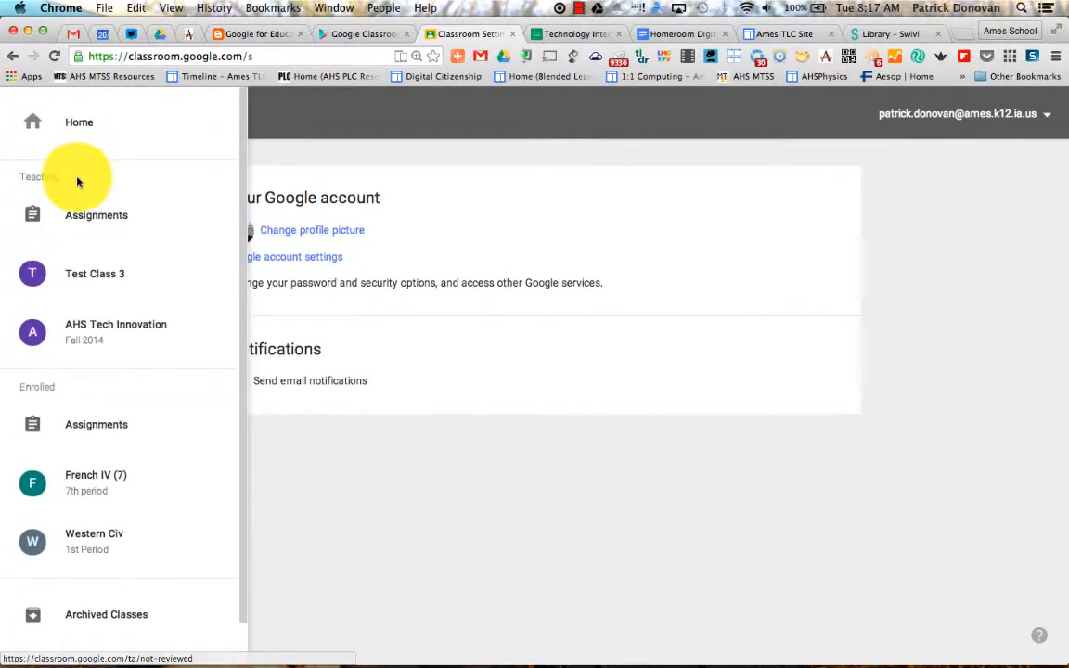
left_click(84, 134)
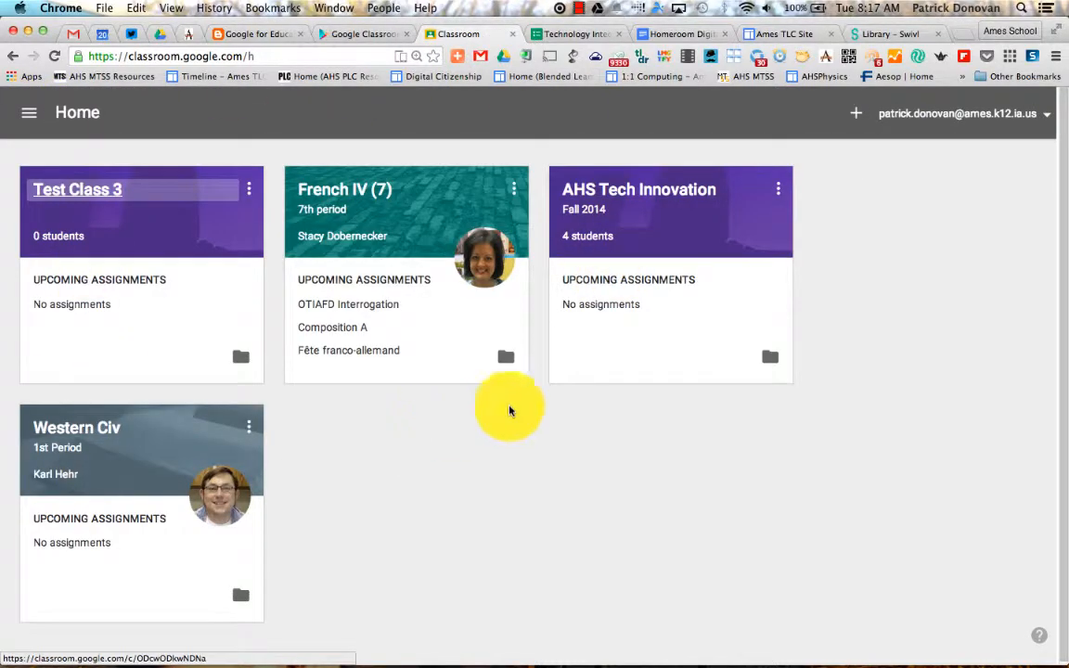
left_click(92, 429)
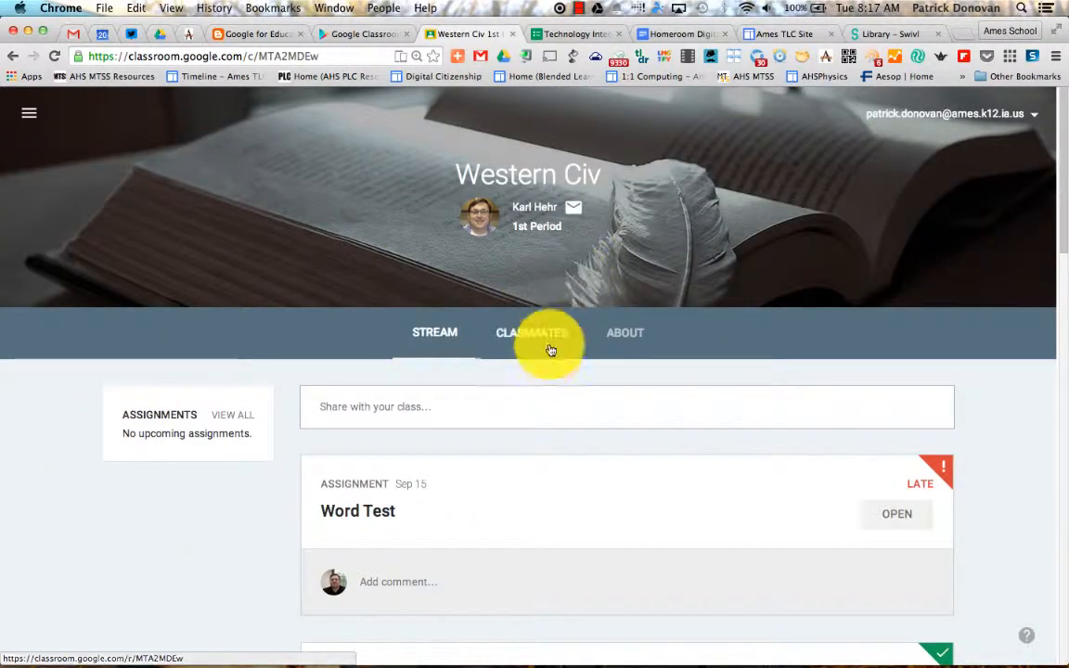
scroll(634, 343, "down", 5)
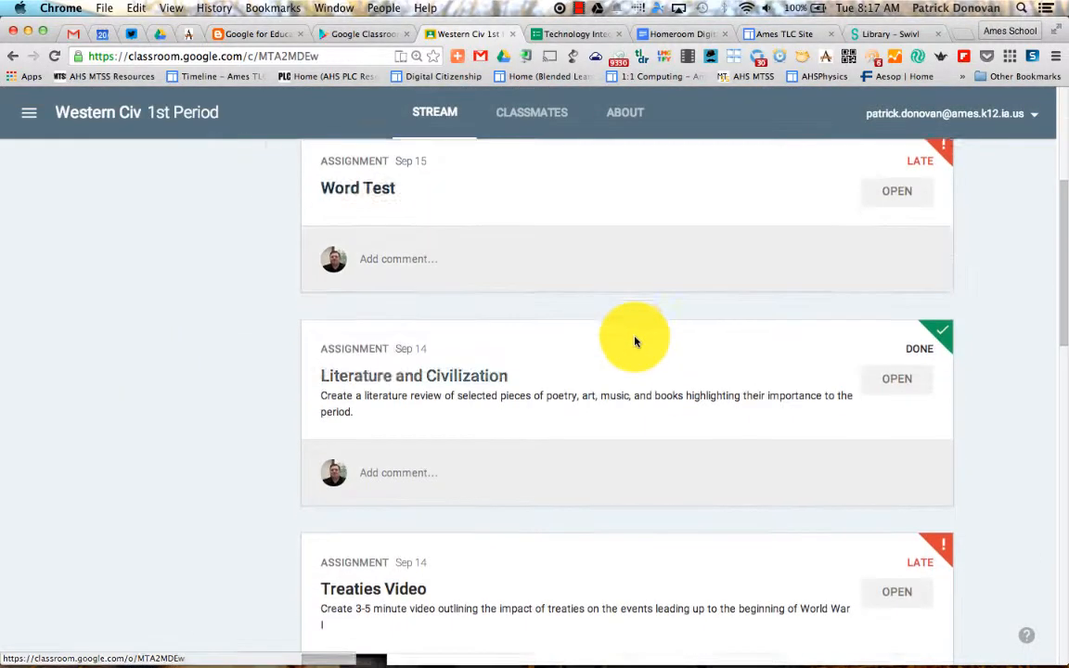
scroll(288, 445, "up", 3)
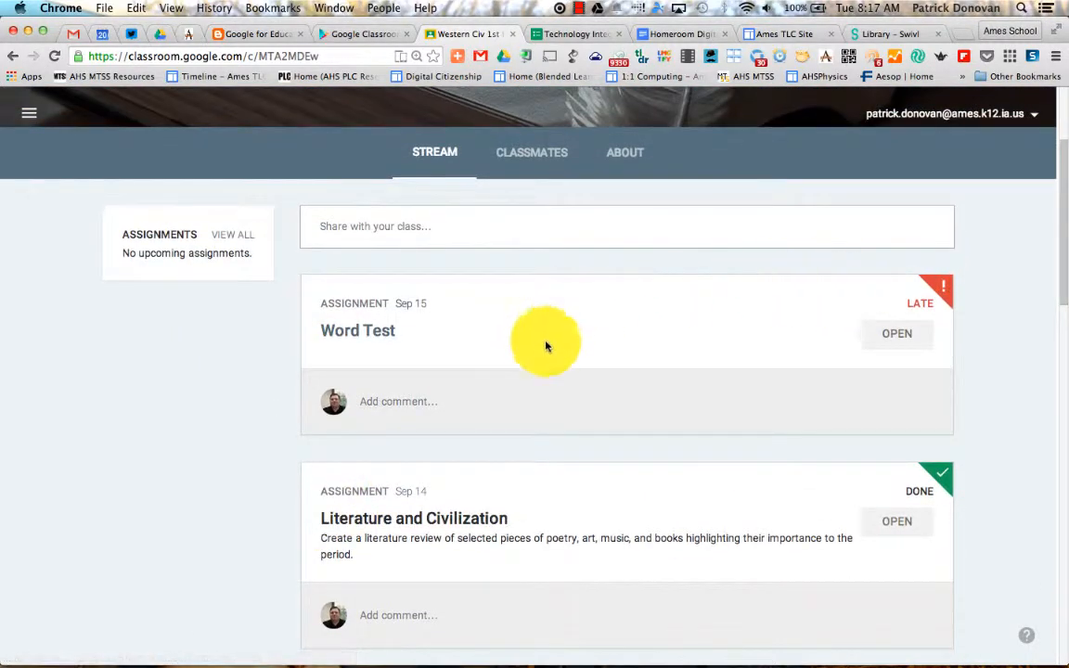
Step: Open the student submission page of the Word Test assignment and dismiss the tip about marking assignments as done
left_click(374, 334)
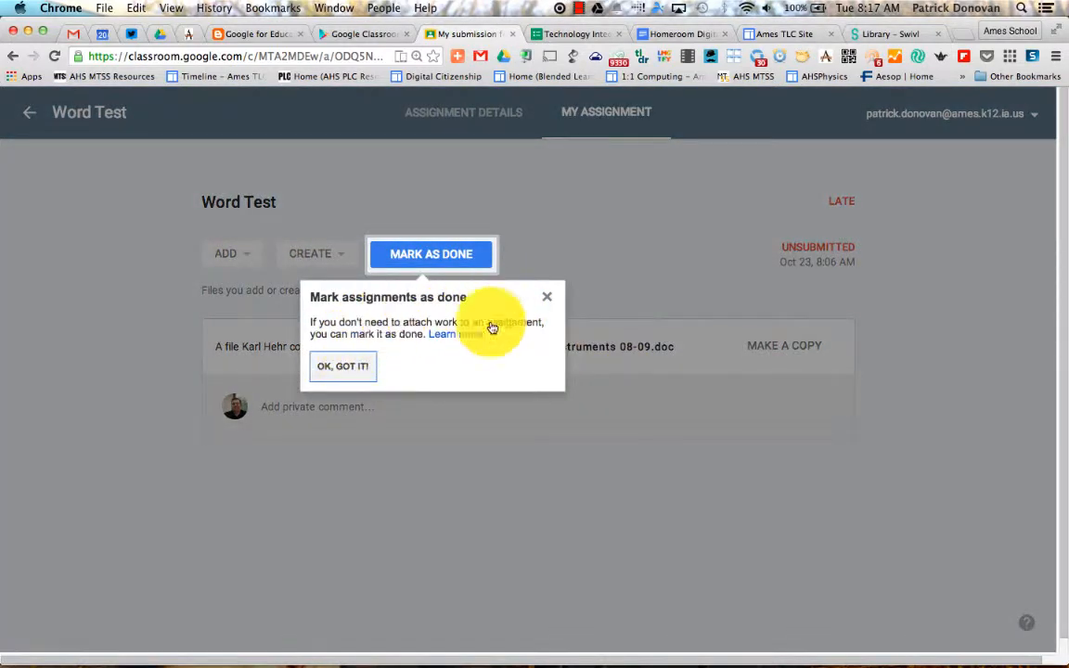
left_click(351, 367)
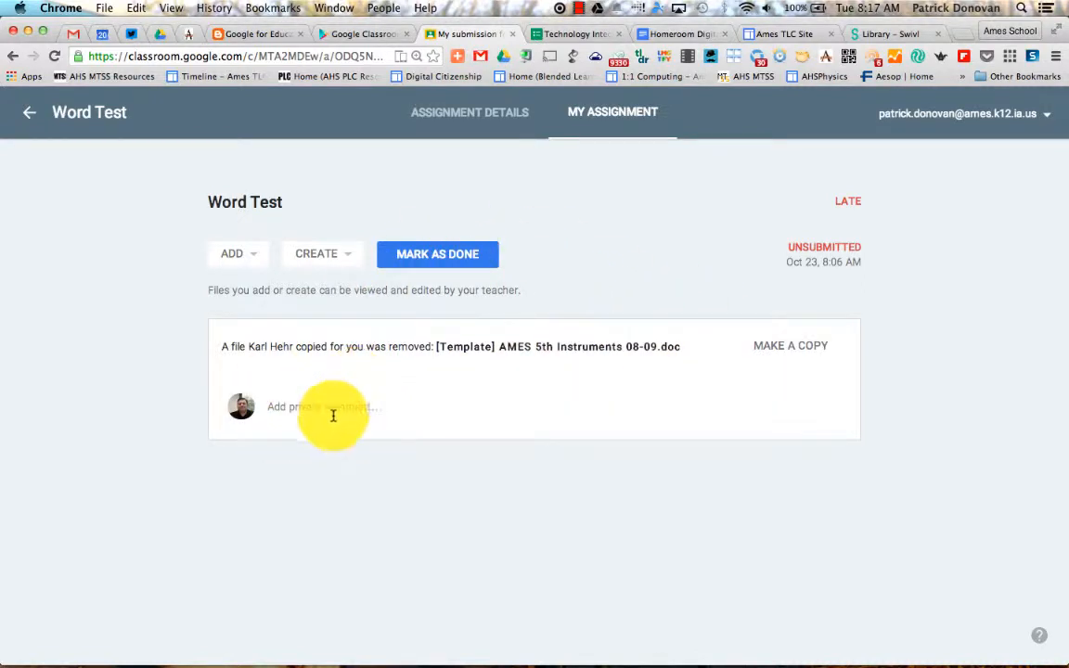
Step: Examine the options for adding files to the Word Test submission and for creating new ones
left_click(254, 256)
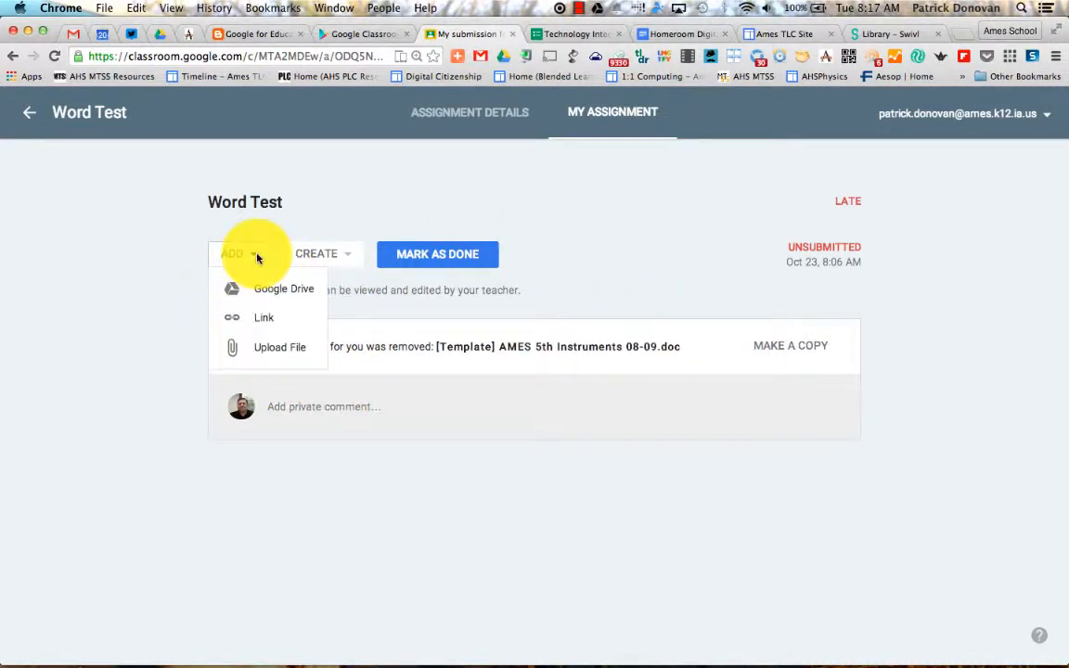
left_click(436, 294)
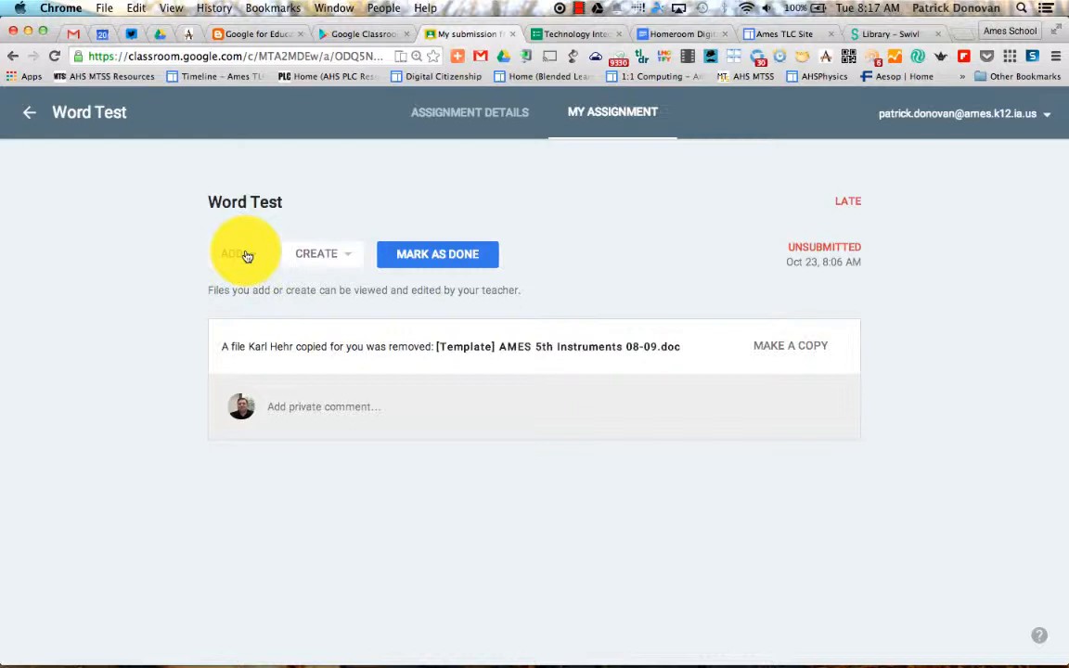
left_click(347, 259)
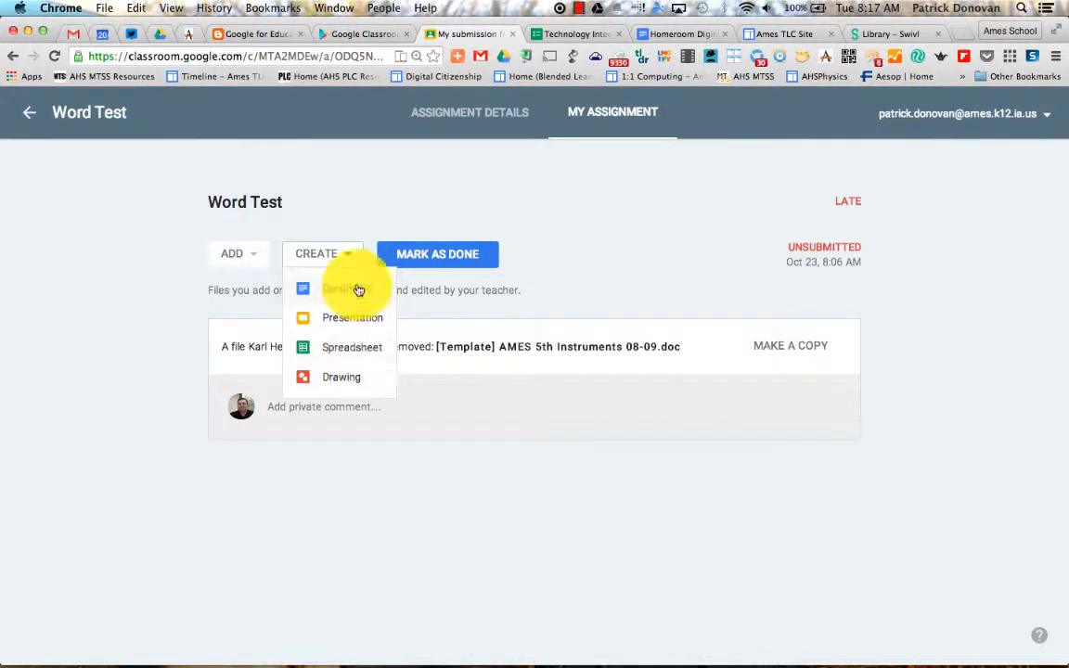
left_click(453, 290)
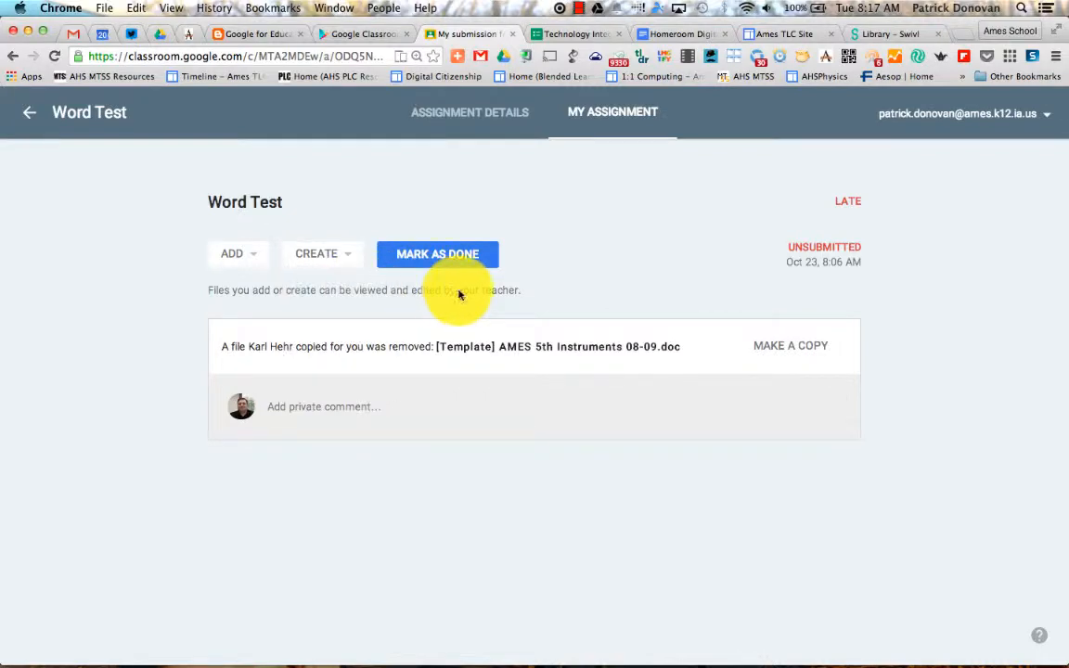
Step: Switch to the Google for Education blog post on the Classroom mobile app and watch its Snap a Photo video, pausing along the way
left_click(237, 33)
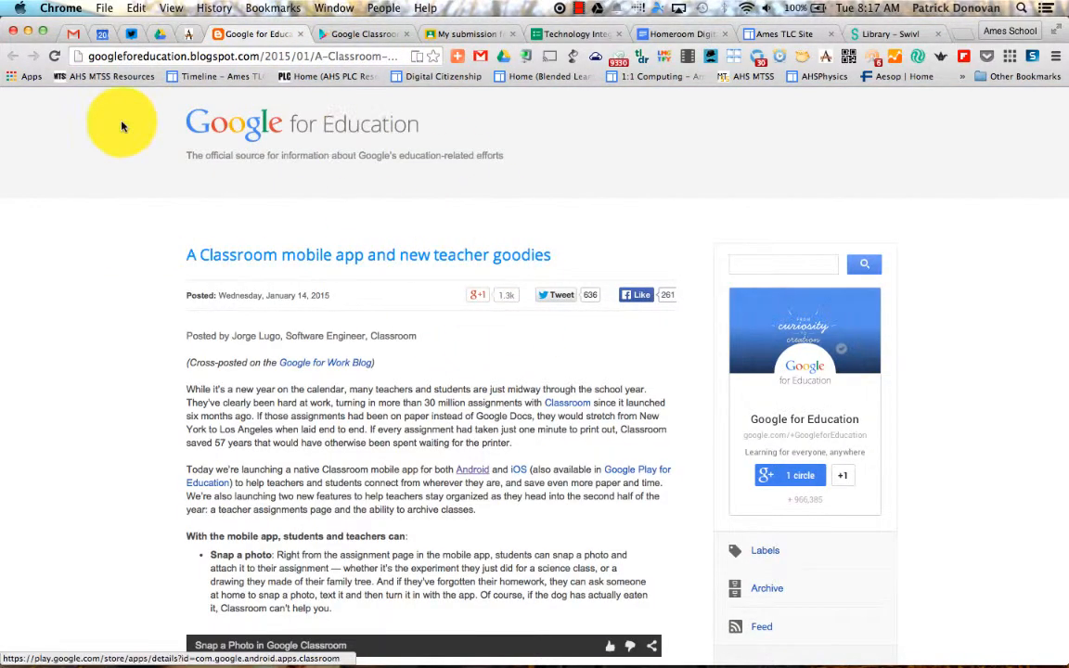
scroll(310, 374, "down", 1)
scroll(311, 374, "down", 10)
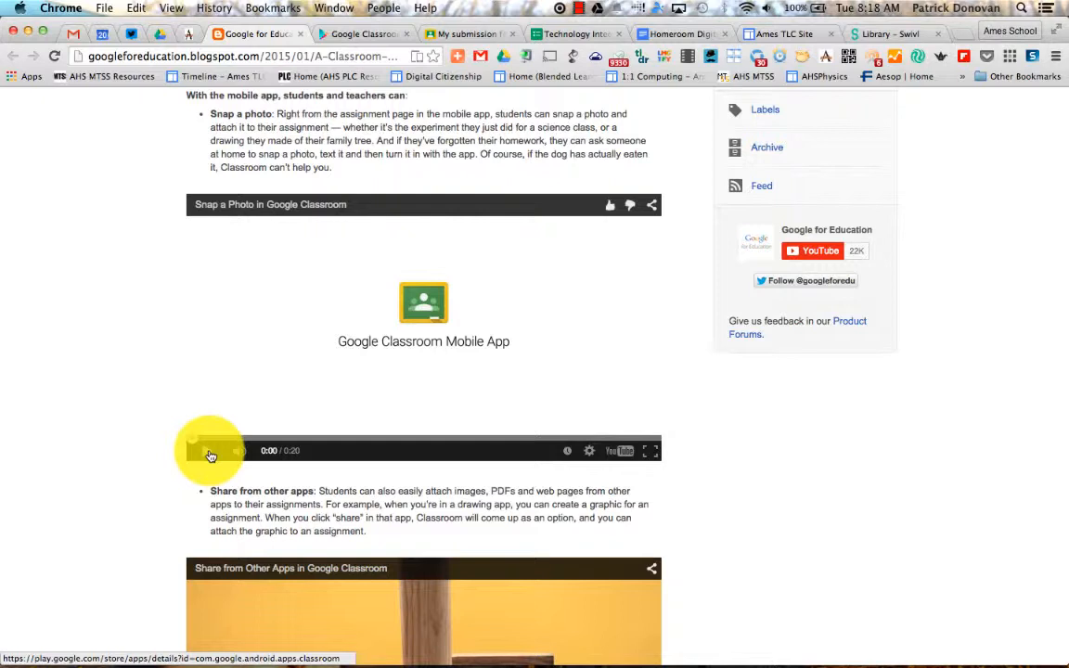
left_click(209, 453)
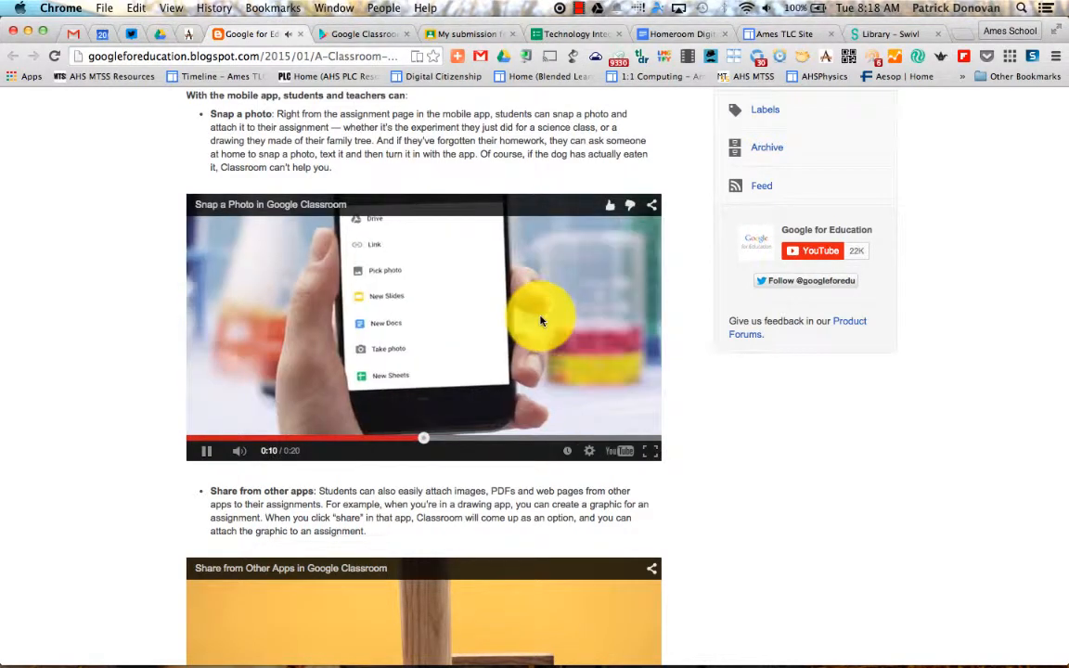
left_click(199, 454)
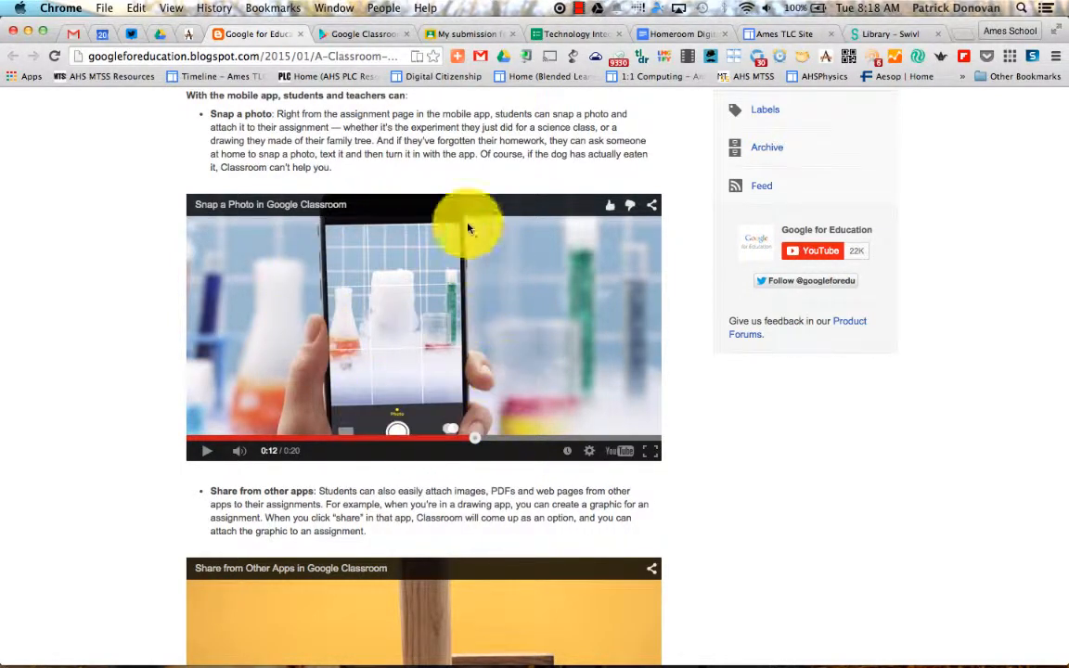
left_click(203, 452)
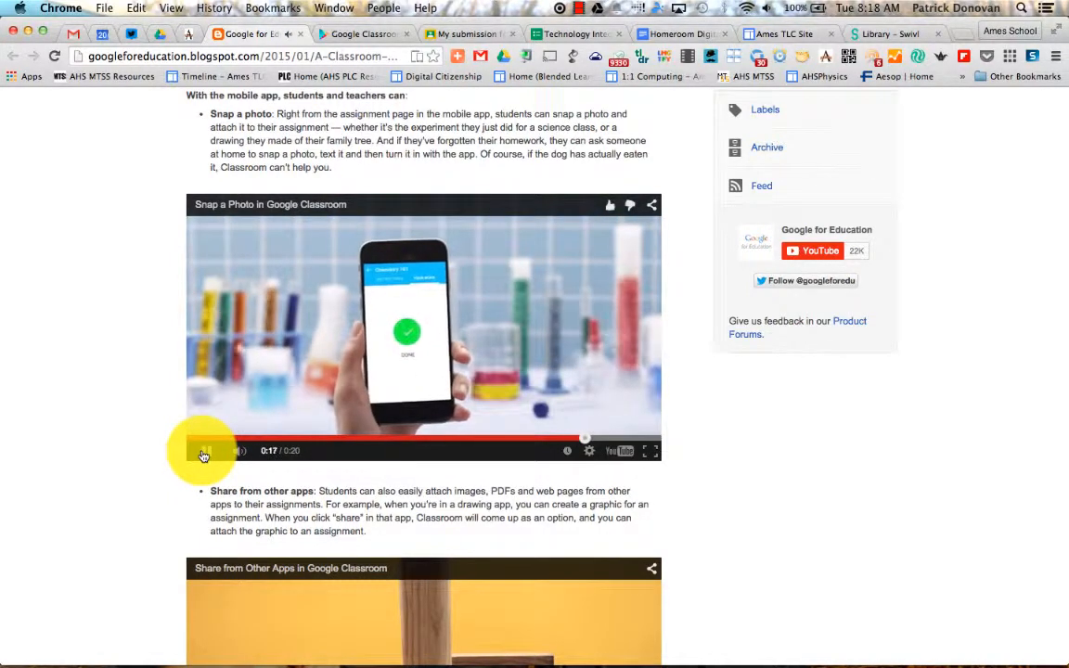
left_click(203, 452)
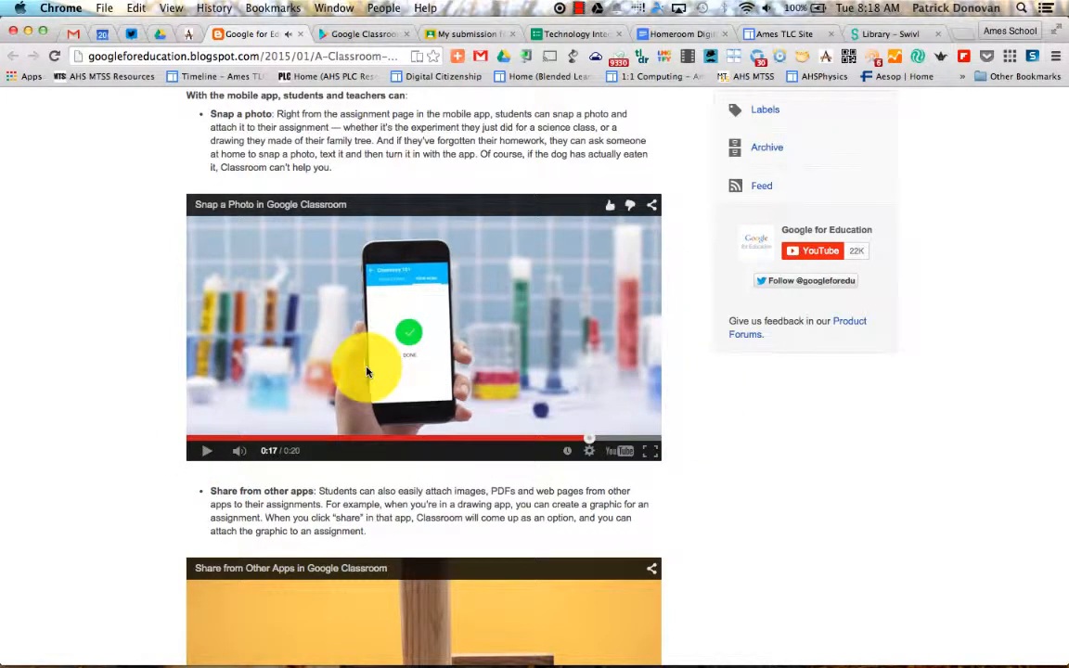
Step: Look through the blog post's sections on sharing from other apps, offline caching and the teacher assignments page
scroll(368, 366, "down", 5)
scroll(368, 372, "down", 4)
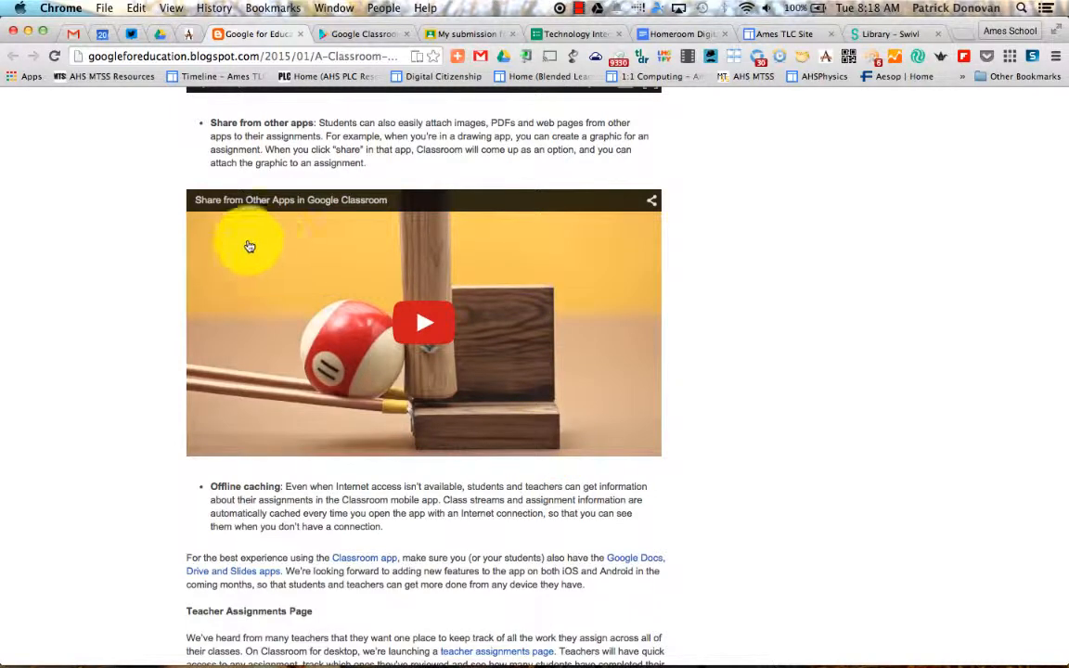
scroll(253, 251, "down", 5)
scroll(252, 250, "down", 2)
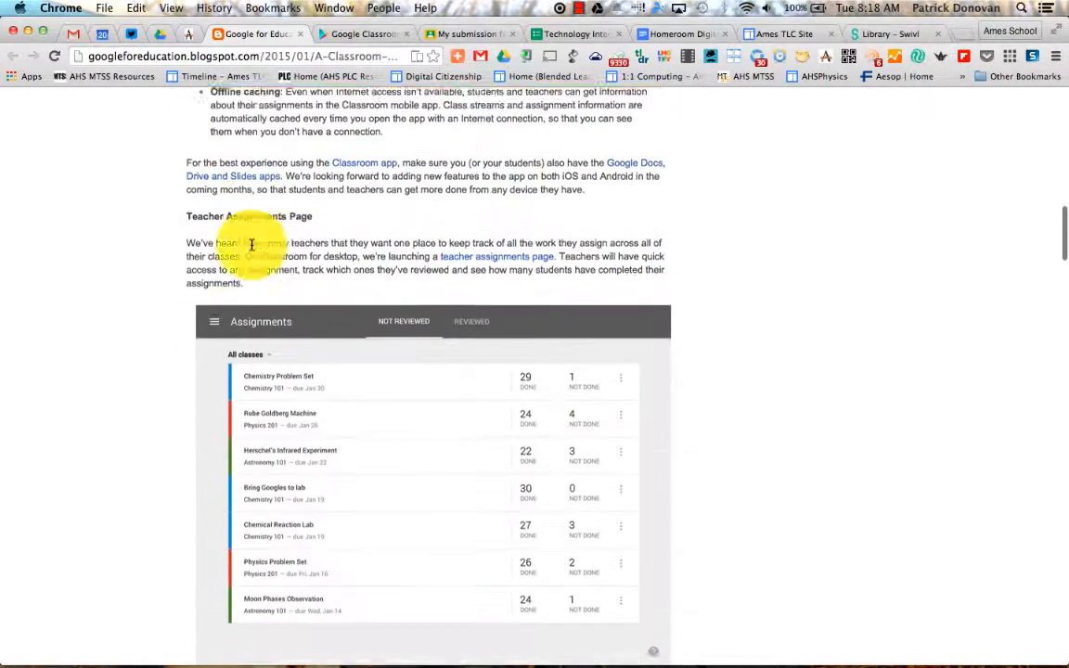
scroll(253, 251, "up", 12)
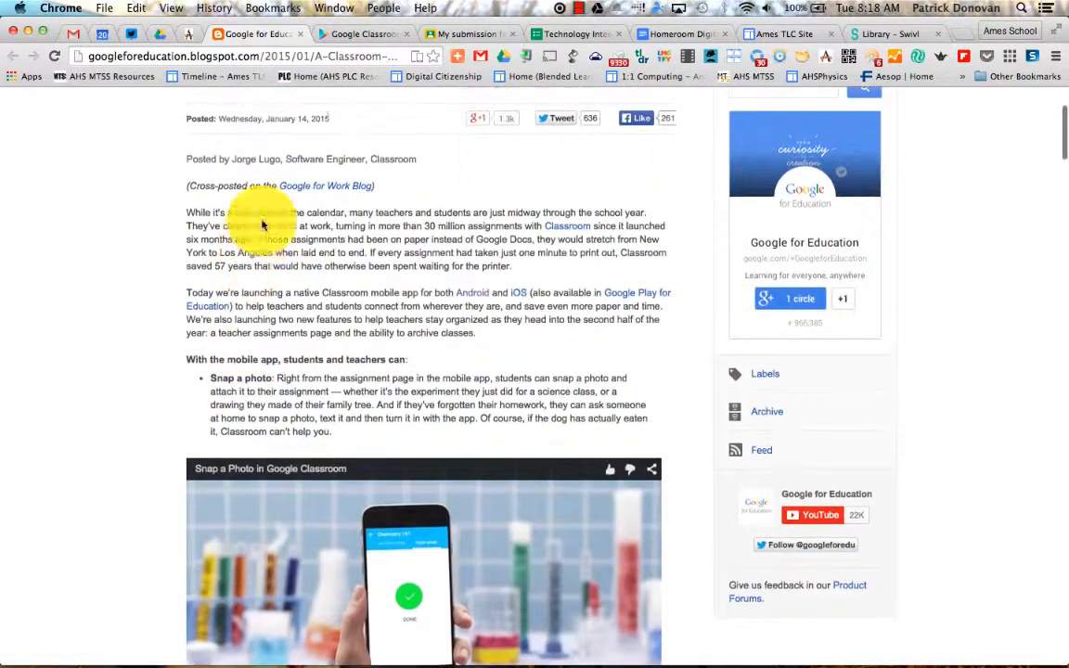
Step: Return to the Word Test submission page in Google Classroom and check the available help and feedback options
left_click(471, 33)
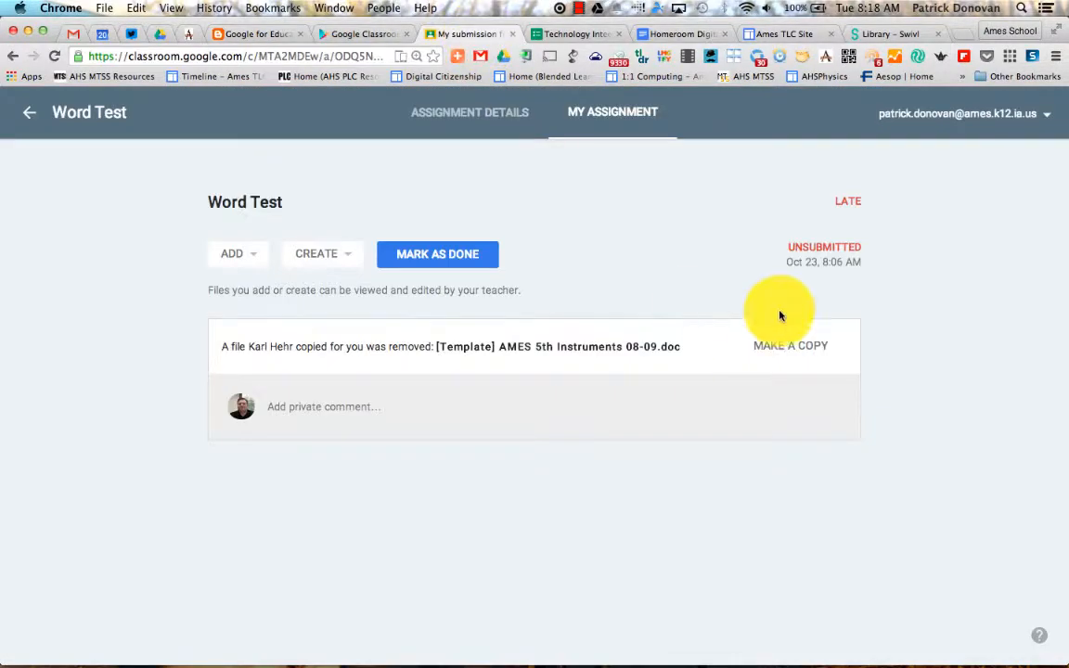
left_click(1040, 637)
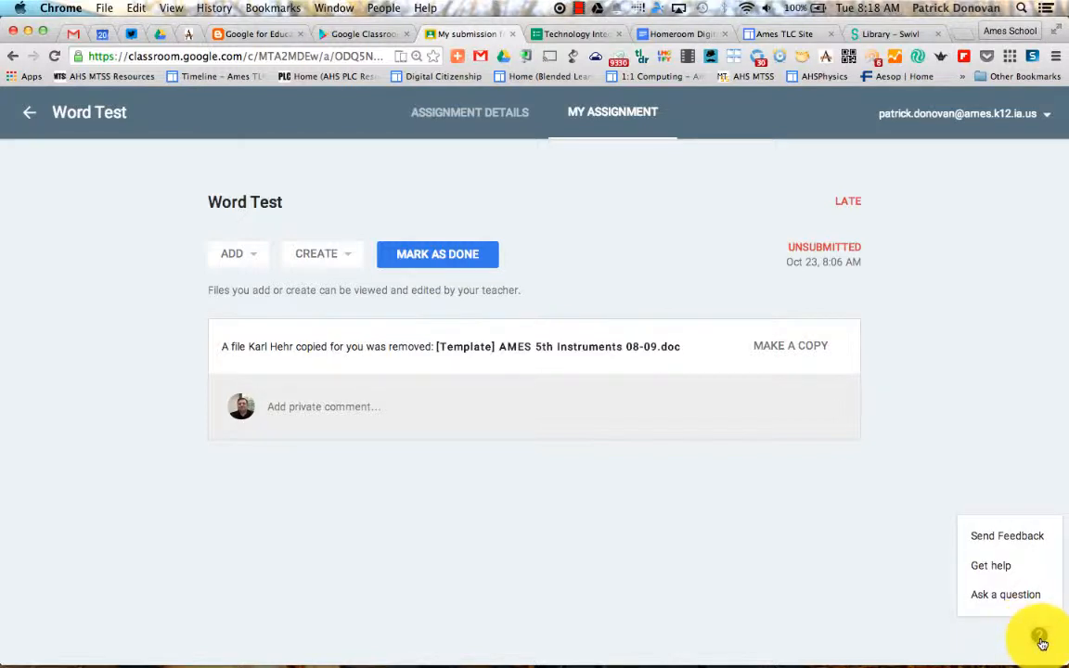
left_click(971, 473)
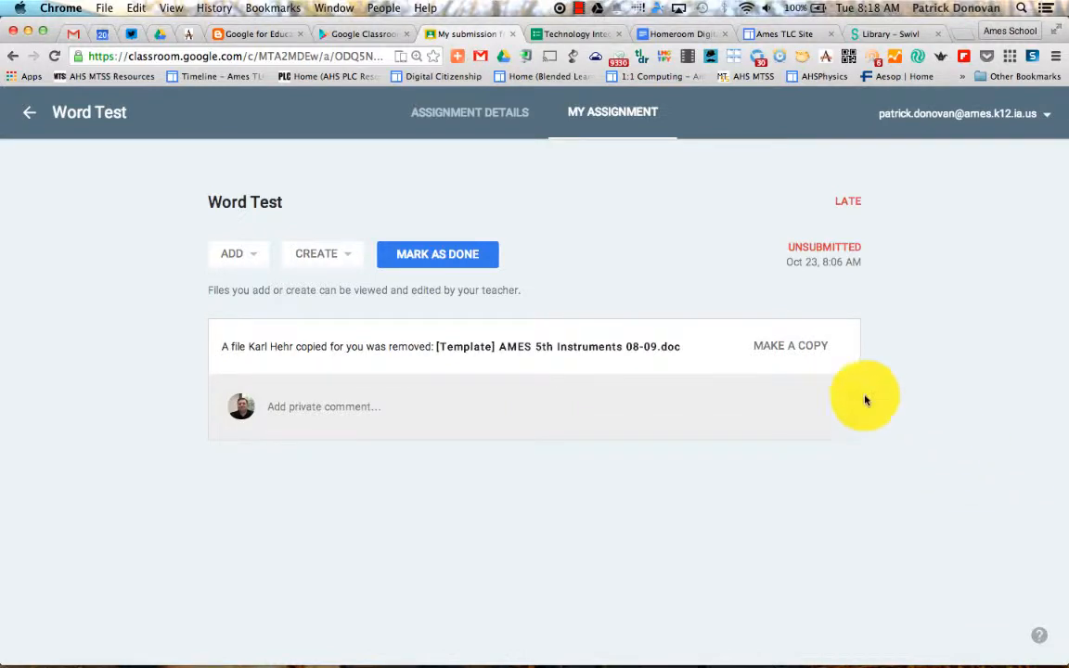